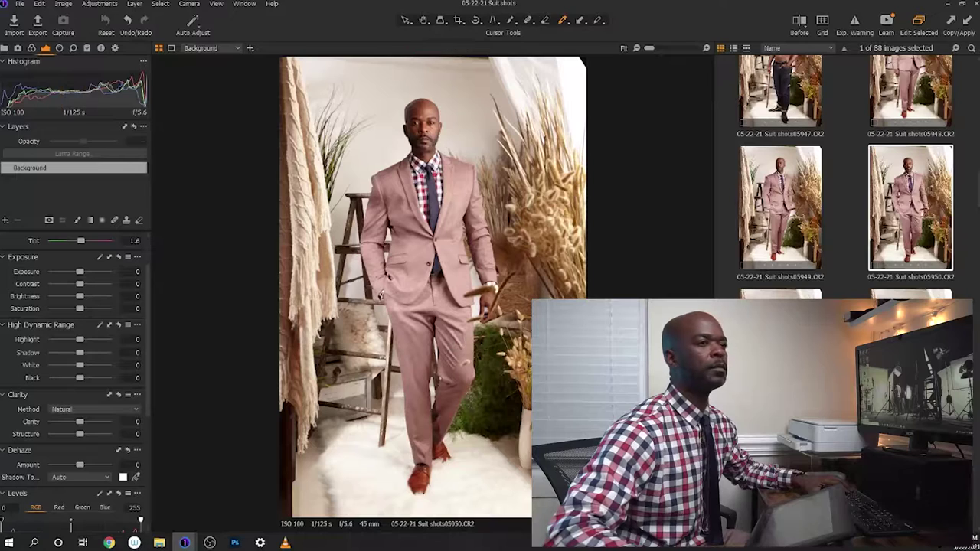
Step: Step through shots 05953 and 05954 to 05955, then apply Auto Adjust to it
key("Right")
key("Right")
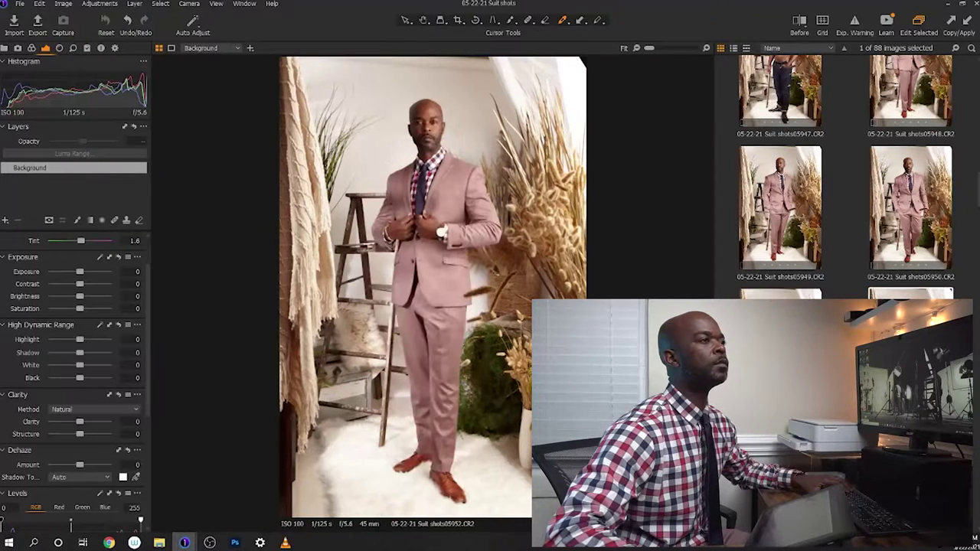
key("Right")
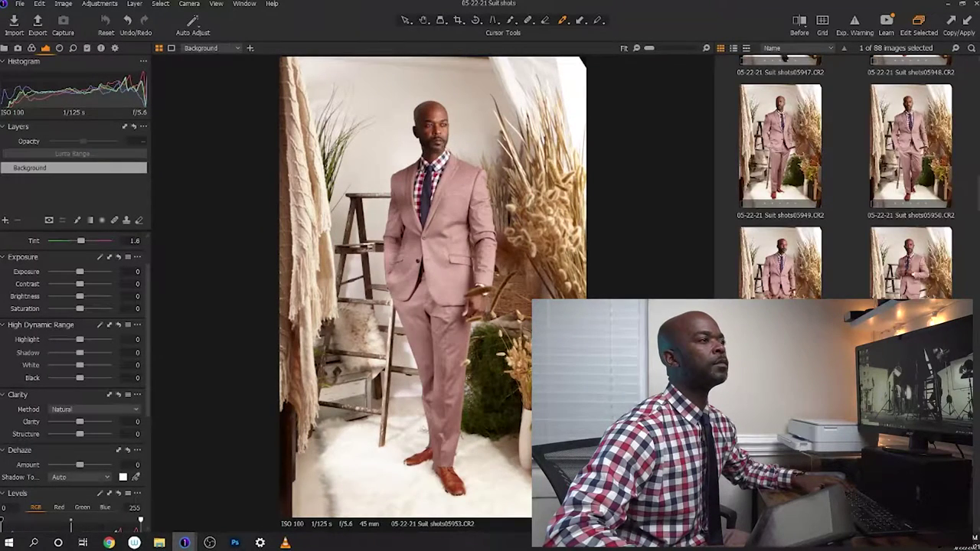
key("Right")
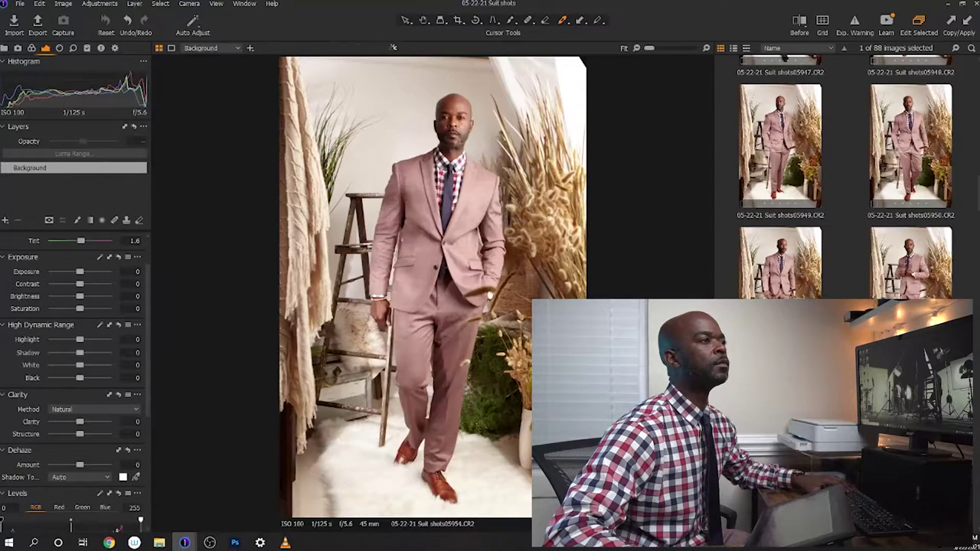
key("Right")
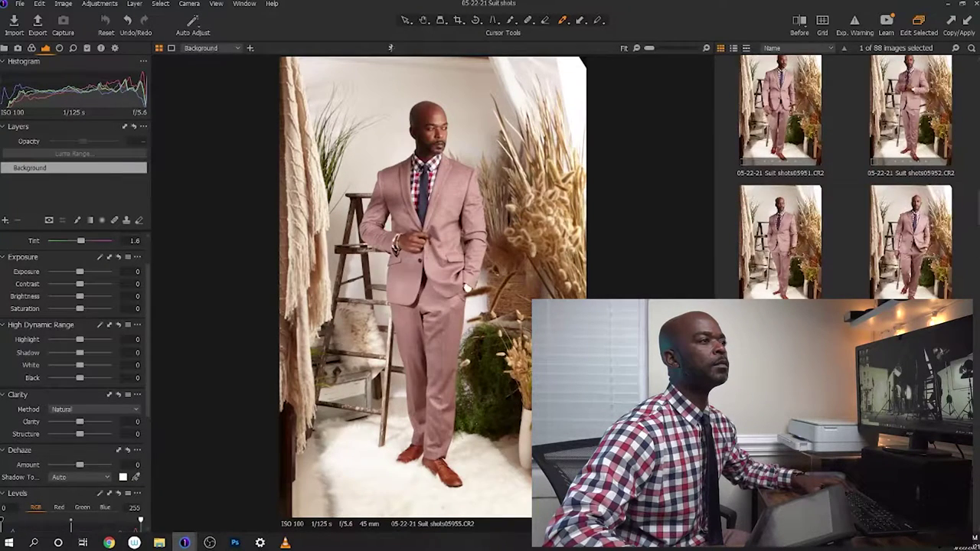
left_click(100, 257)
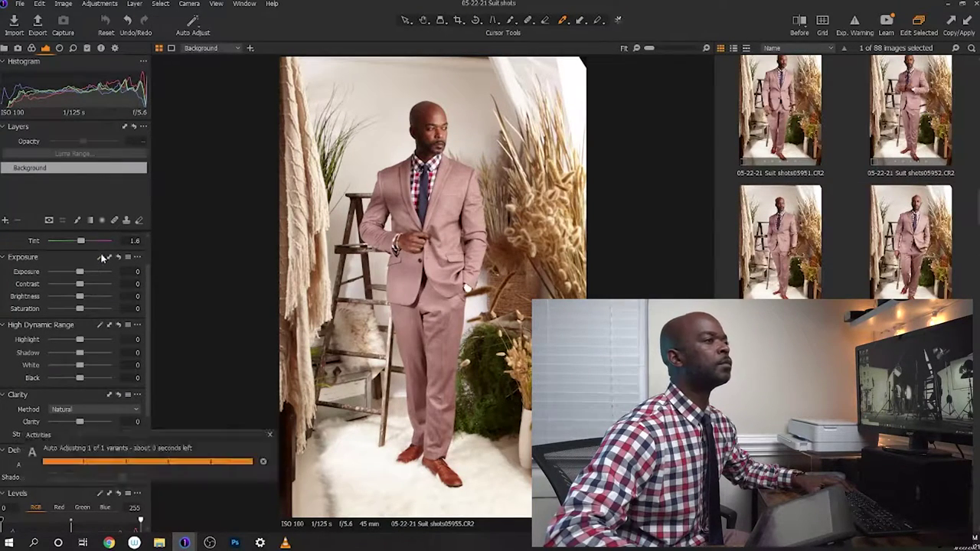
Step: Set HDR highlights to -16, shadows to 12 and Clarity structure to 7 on shot 05955
left_click(102, 325)
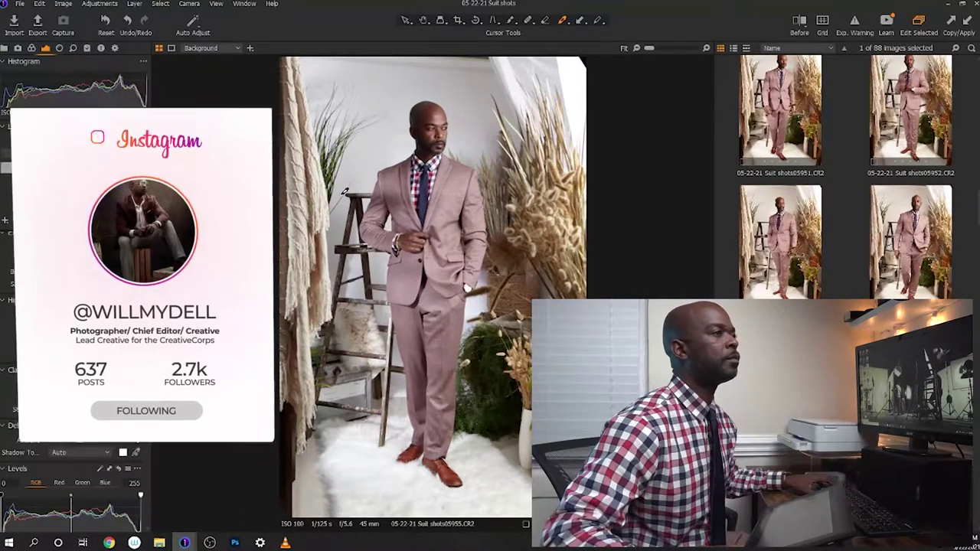
scroll(469, 153, "up", 5)
scroll(469, 153, "down", 3)
scroll(367, 153, "up", 3)
scroll(367, 153, "up", 2)
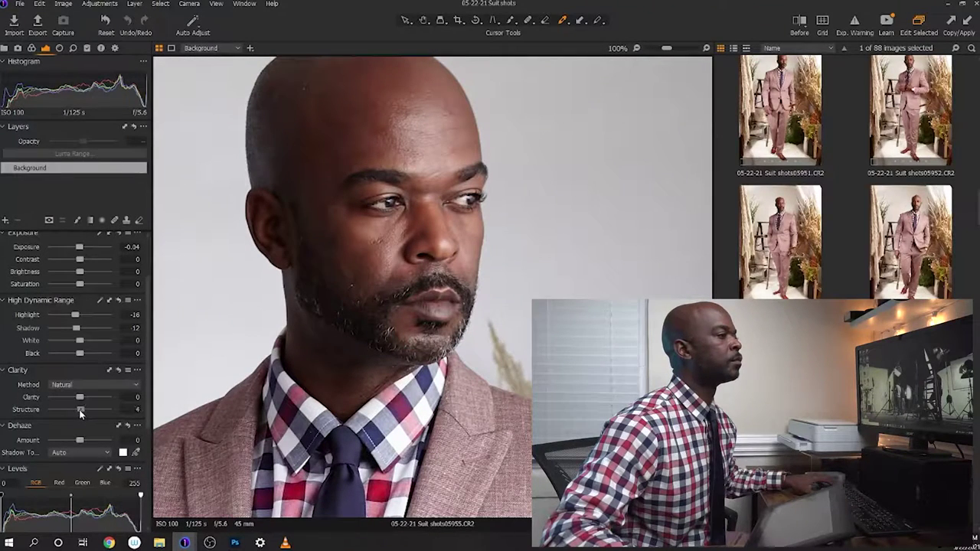
Step: Send shot 05955 to Photoshop using Edit With
scroll(432, 258, "down", 4)
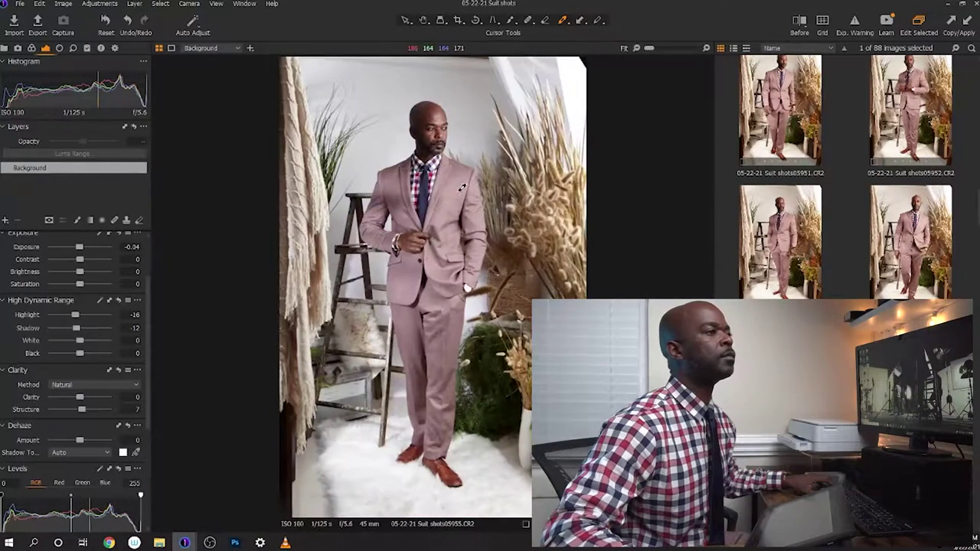
right_click(781, 189)
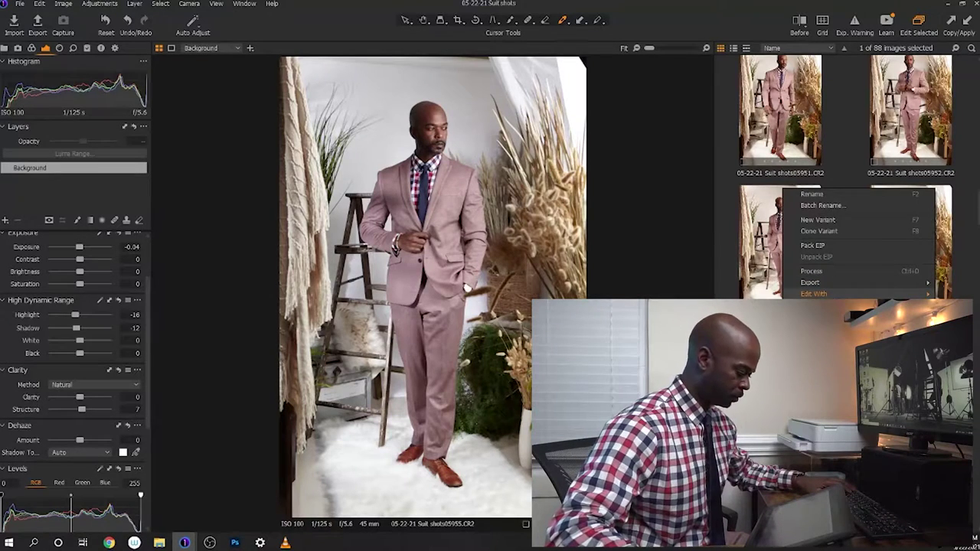
left_click(814, 293)
Step: Open shot 05955 as a PSD and duplicate the Background into Layer 1
key("Return")
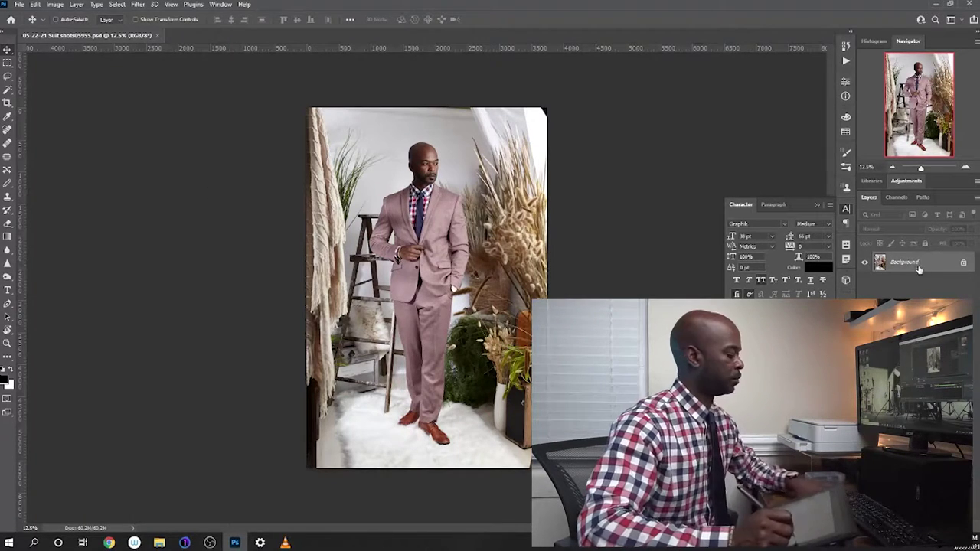
key("ctrl+j")
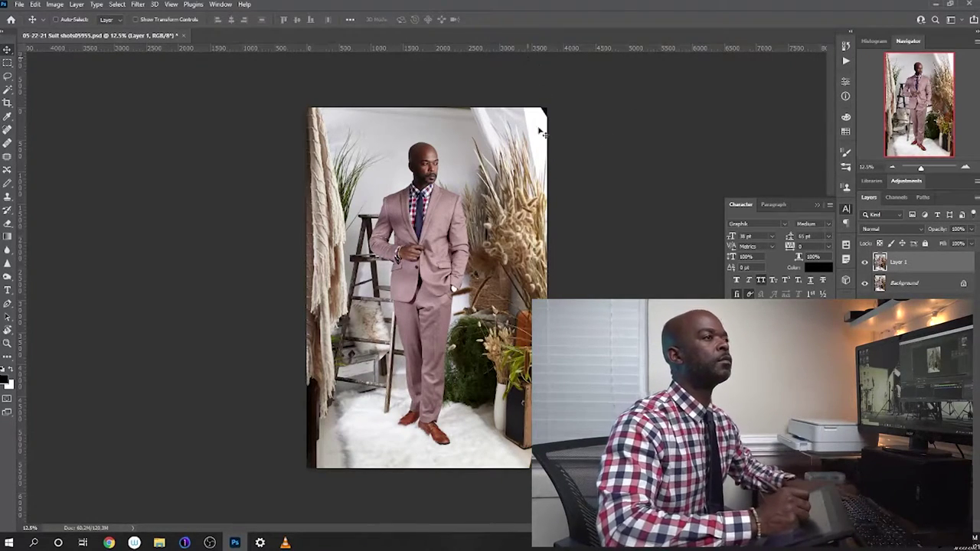
Step: Paint the dark top-right corner with sampled wall white using a 64%-hardness brush
left_click_drag(542, 111, 653, 116)
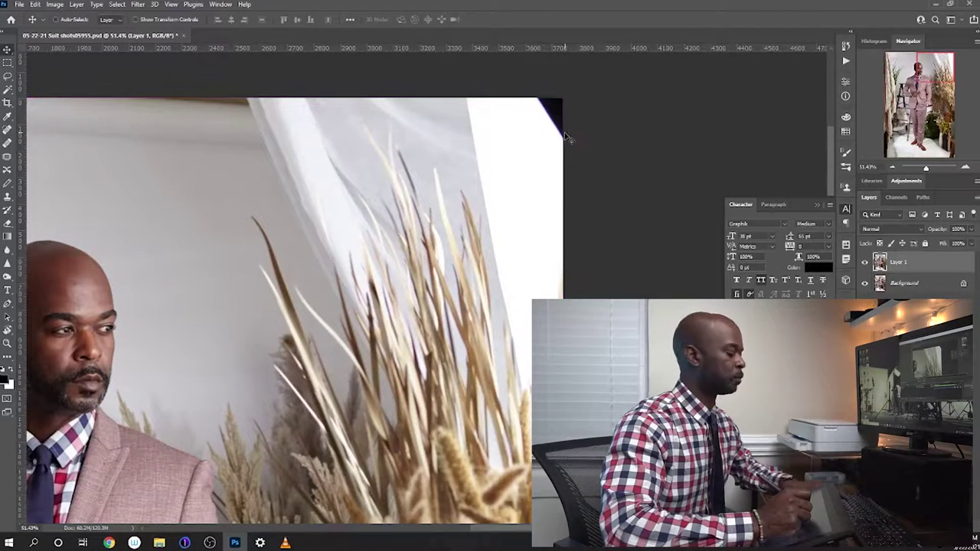
key("b")
left_click(531, 118, "alt")
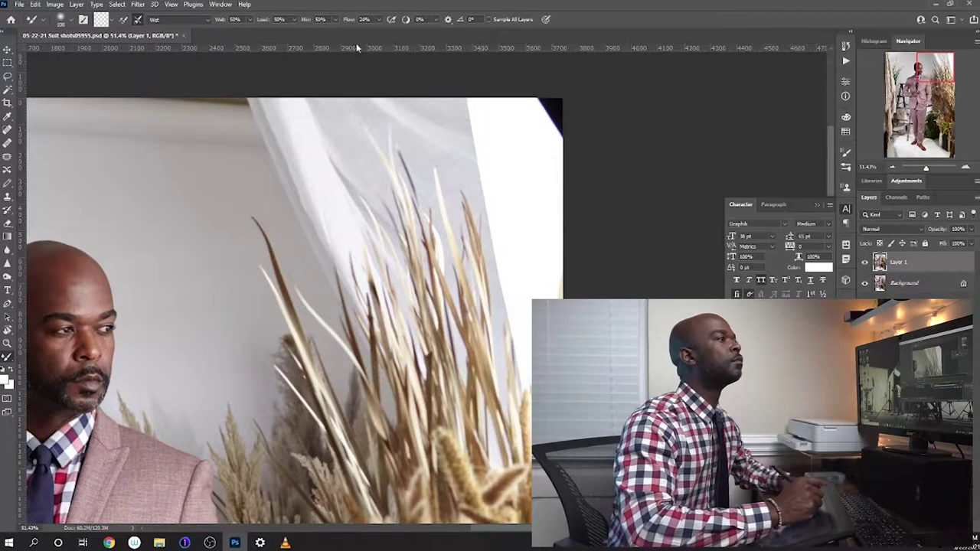
key("shift+b")
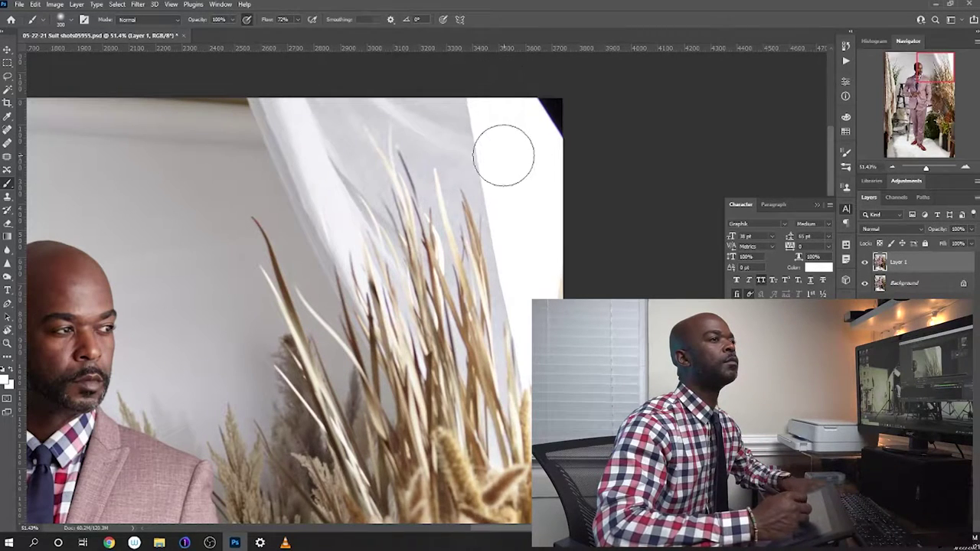
right_click(563, 190)
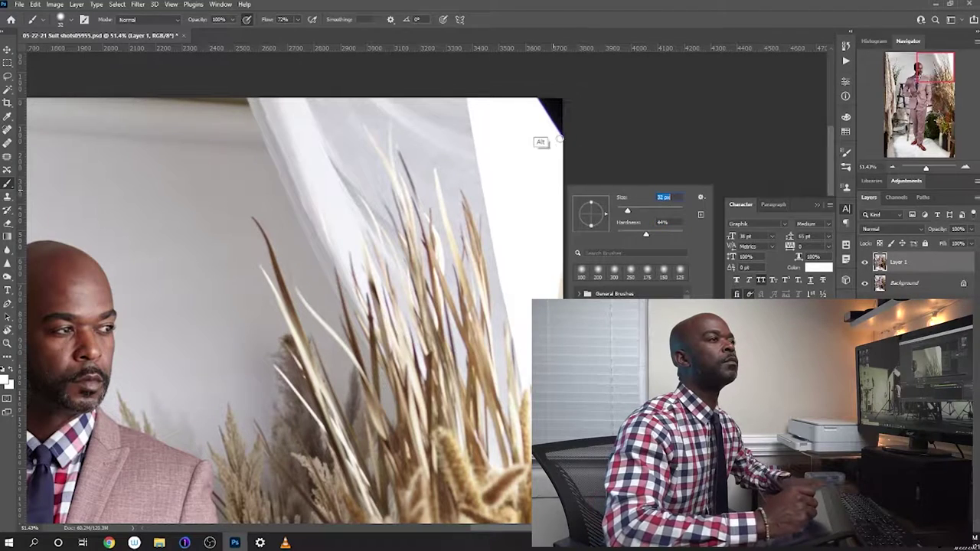
right_click(542, 137)
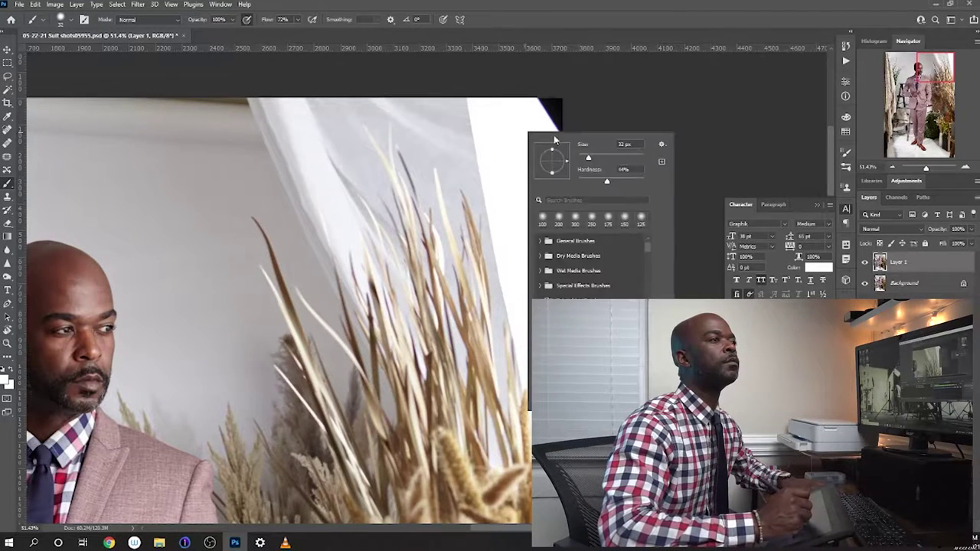
key("Return")
left_click_drag(537, 96, 561, 98)
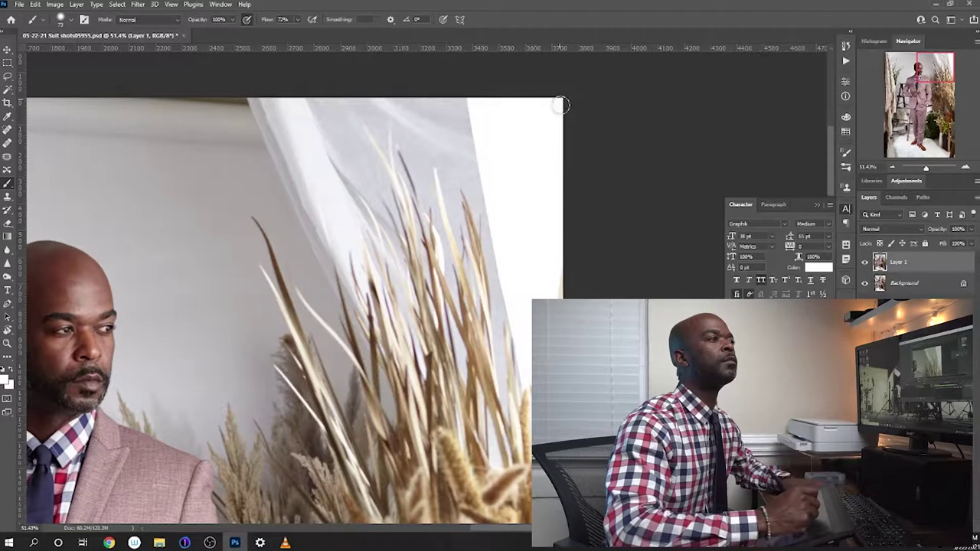
Step: Lasso the shadowy ceiling edge and a smaller shadow patch further right
left_click_drag(316, 158, 667, 219)
left_click_drag(407, 196, 394, 221)
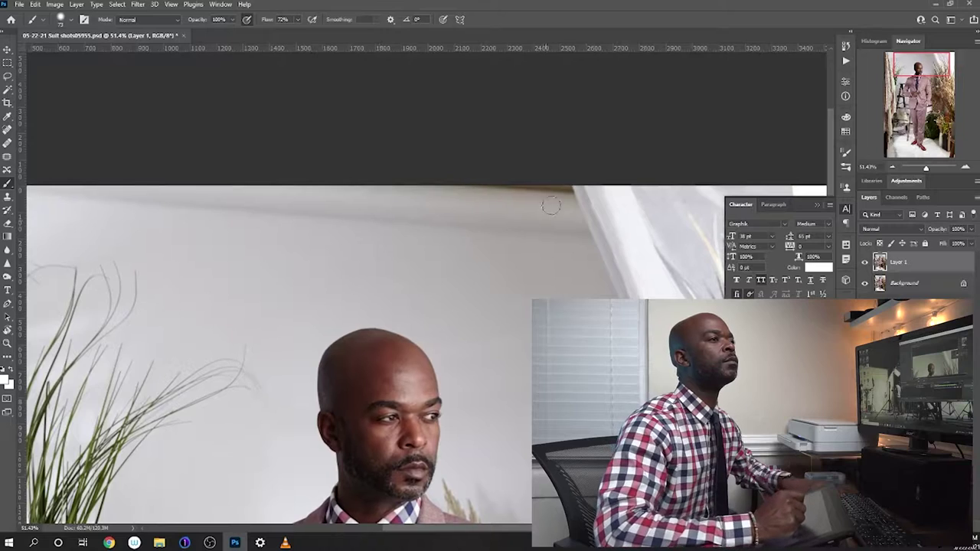
left_click(554, 221, "alt")
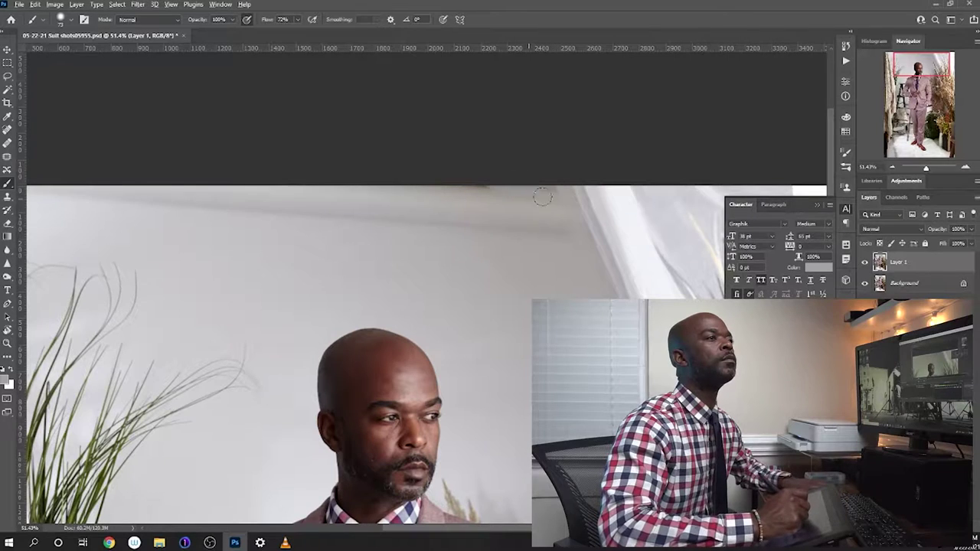
key("l")
left_click_drag(453, 182, 542, 166)
key("shift+F6")
key("Return")
left_click_drag(526, 255, 543, 181)
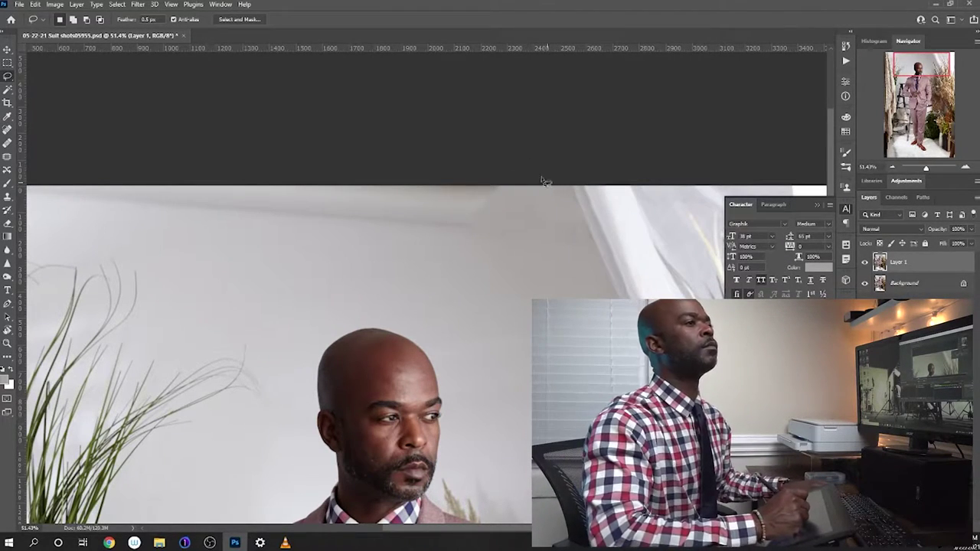
Step: Patch the ceiling shadows with clean wall texture
key("j")
mouse_move(536, 219)
left_mouse_down()
mouse_move(495, 184)
mouse_move(486, 274)
mouse_move(261, 185)
mouse_move(339, 258)
left_mouse_up()
key("ctrl+d")
scroll(422, 234, "left", 5)
mouse_move(136, 190)
left_mouse_down()
mouse_move(257, 221)
mouse_move(490, 247)
left_mouse_up()
key("ctrl+d")
Step: Patch out a blemish on the floor beside the ladder leg
scroll(485, 91, "down", 9)
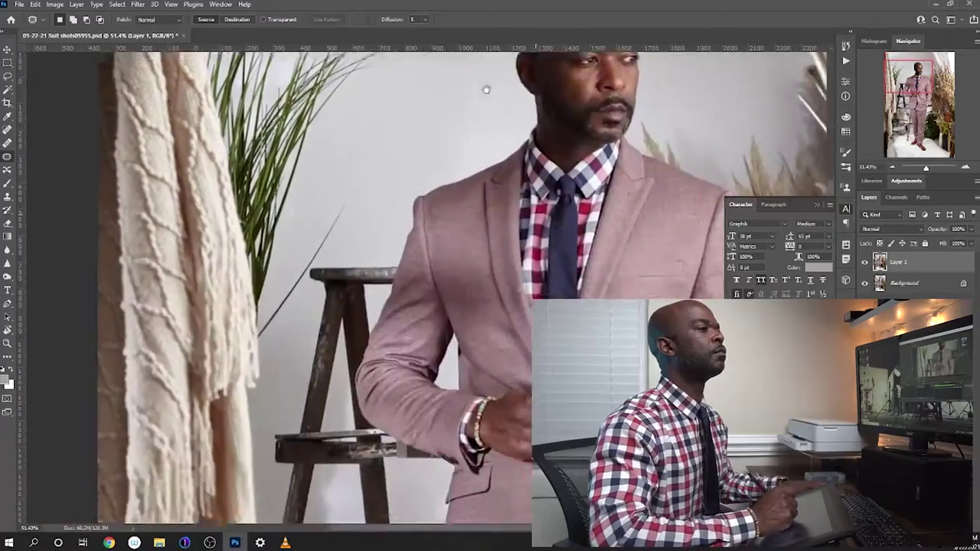
scroll(399, 466, "down", 10)
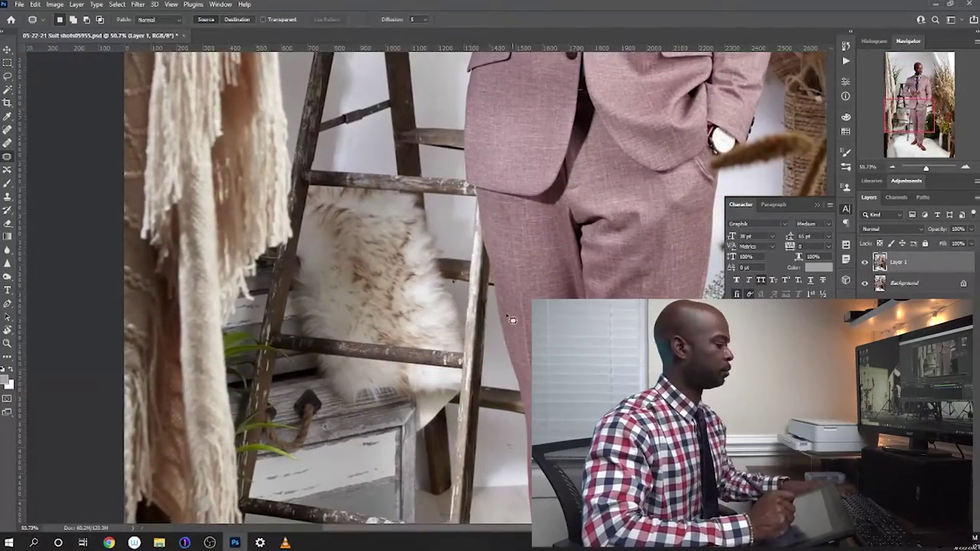
key("s")
scroll(509, 285, "up", 5)
right_click(434, 278)
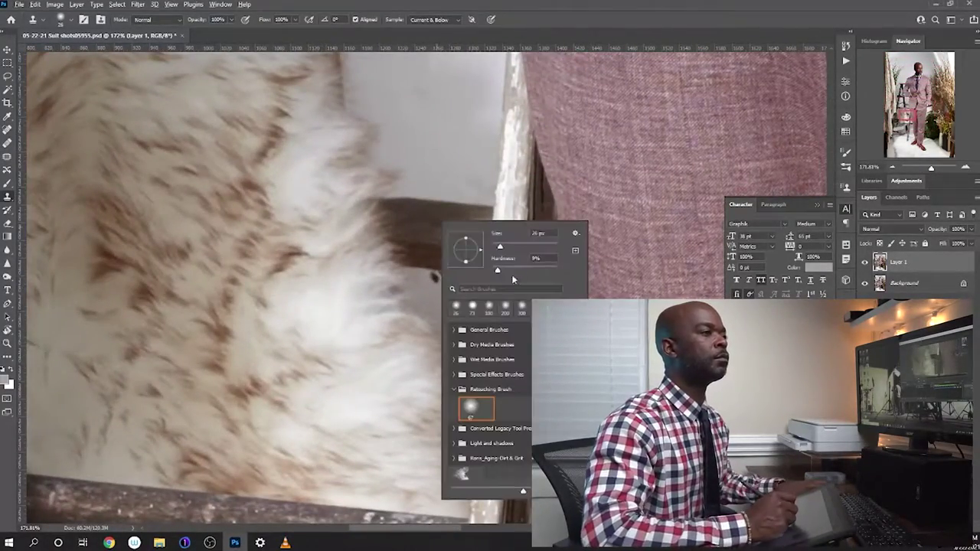
key("Return")
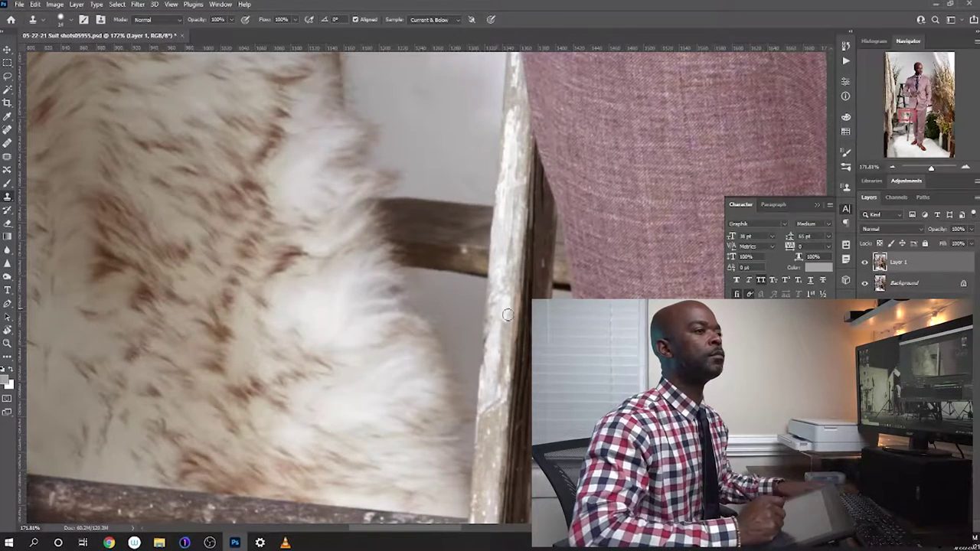
scroll(474, 166, "down", 3)
scroll(462, 352, "down", 3)
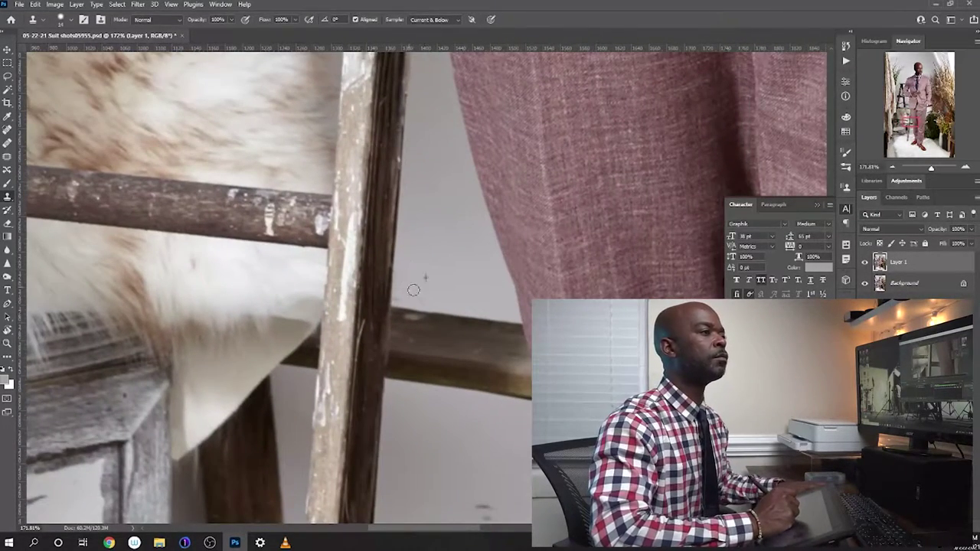
scroll(463, 337, "down", 3)
key("j")
left_click_drag(463, 320, 449, 404)
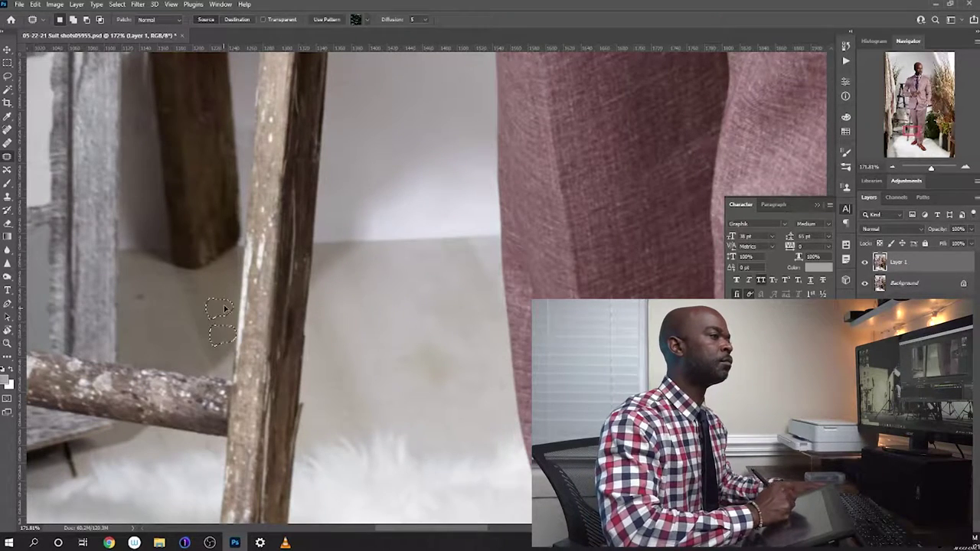
Step: Outline a spot on the brown shoe for patching
left_click_drag(362, 460, 561, 170)
left_click_drag(318, 372, 464, 142)
left_click_drag(808, 382, 372, 344)
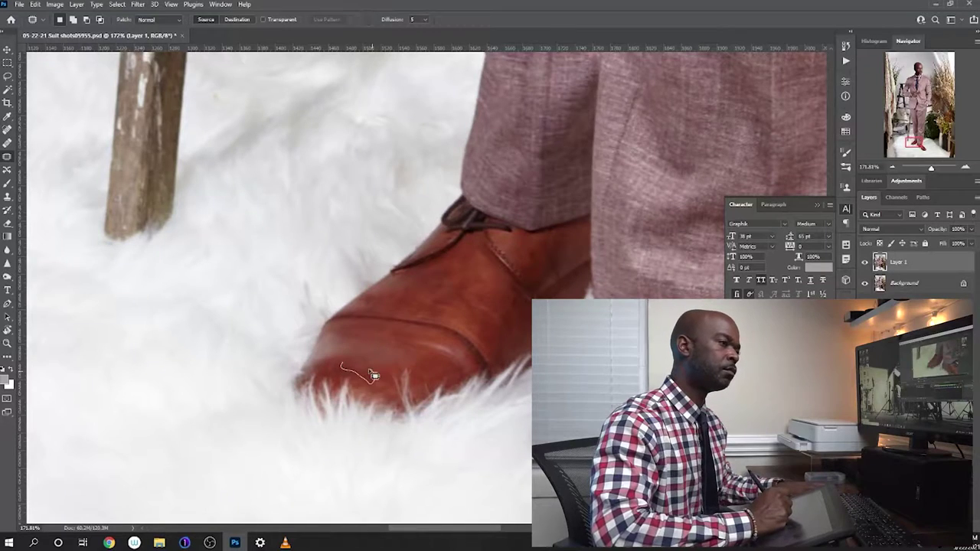
mouse_move(512, 298)
left_mouse_down()
mouse_move(518, 317)
mouse_move(534, 261)
left_mouse_up()
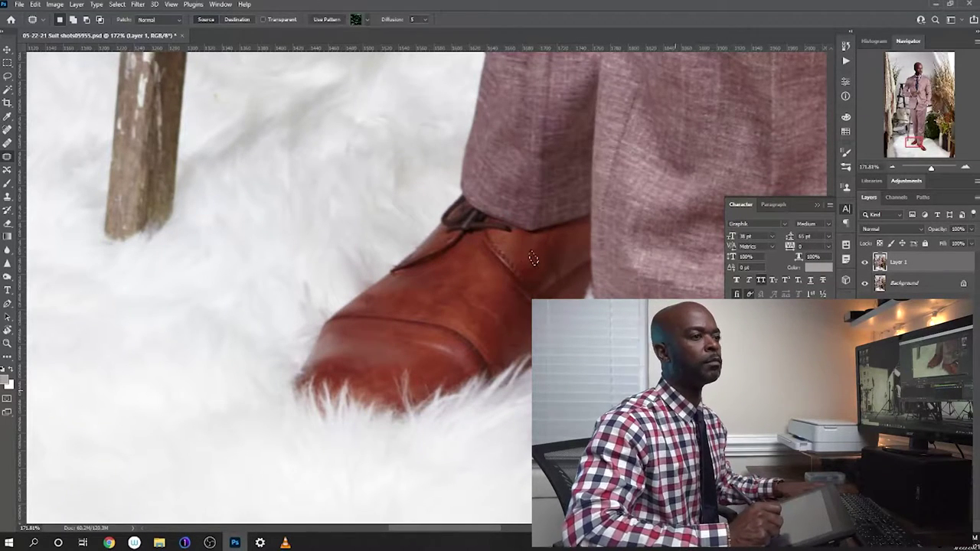
left_click_drag(704, 499, 467, 357)
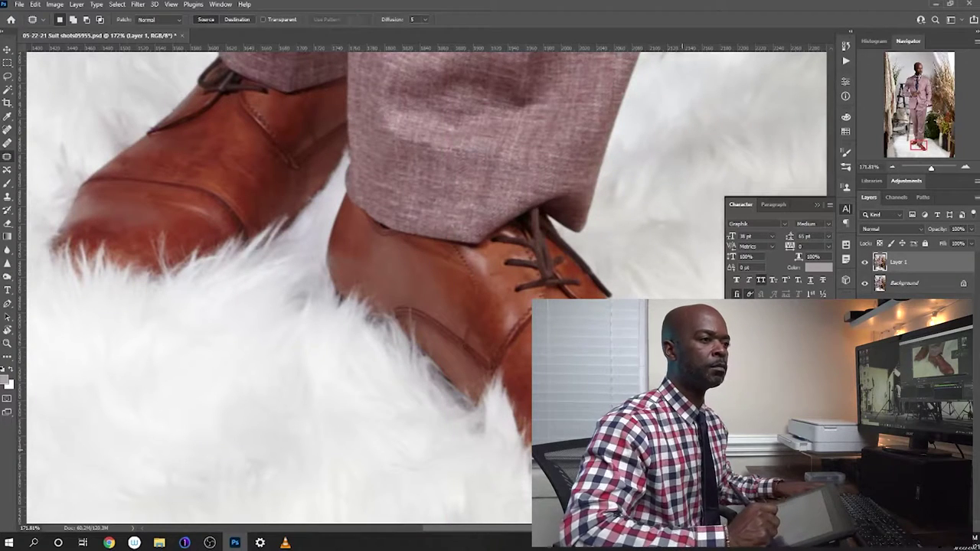
Step: Patch out a flaw on the door frame
key("j")
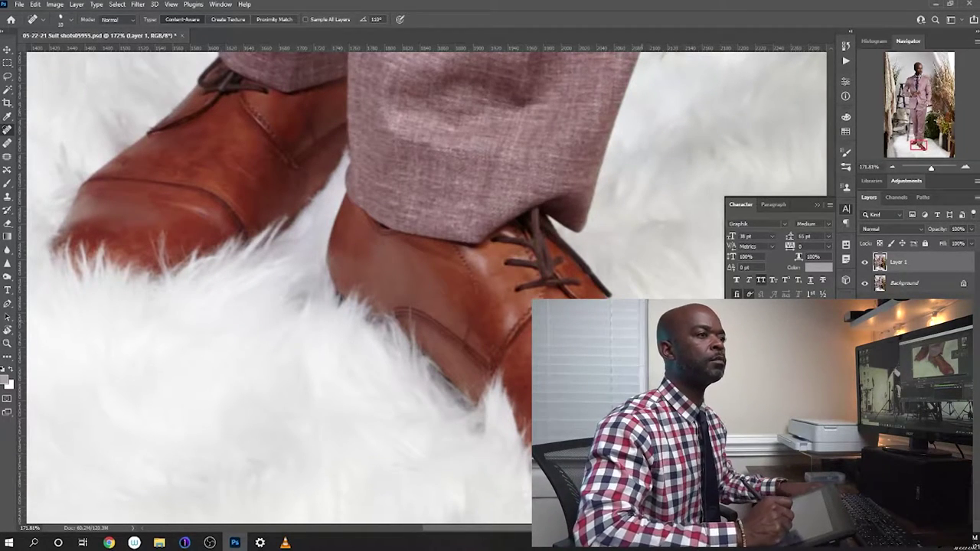
scroll(316, 285, "left", 10)
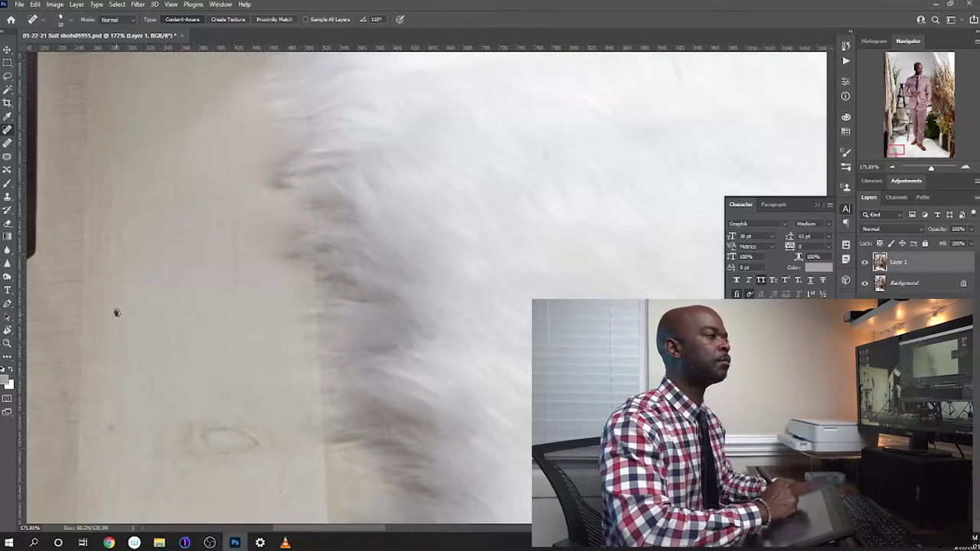
scroll(116, 313, "left", 5)
scroll(467, 378, "left", 5)
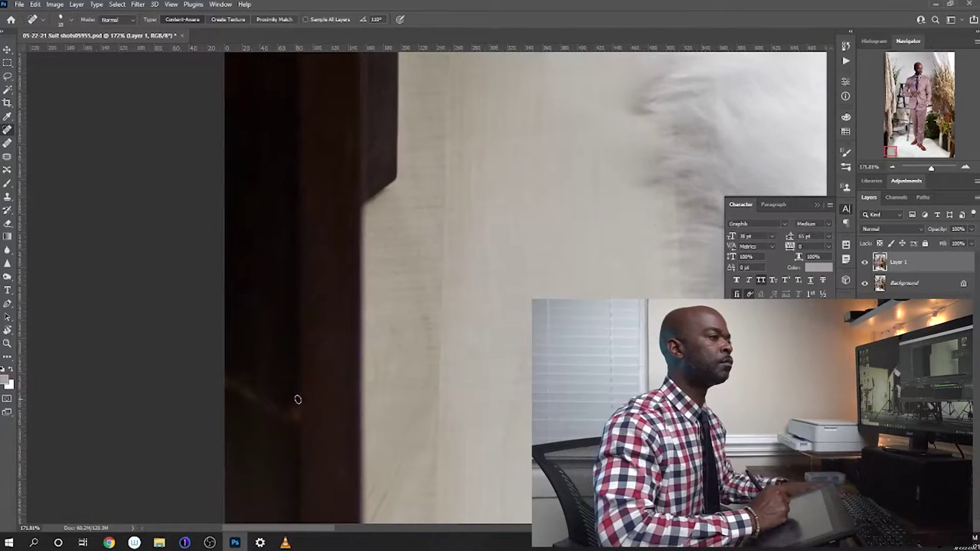
key("shift+j")
left_click_drag(230, 388, 215, 353)
key("ctrl+d")
Step: Spot-heal a strip along the fur edge and marks on the black-and-tan bag
scroll(411, 452, "up", 10)
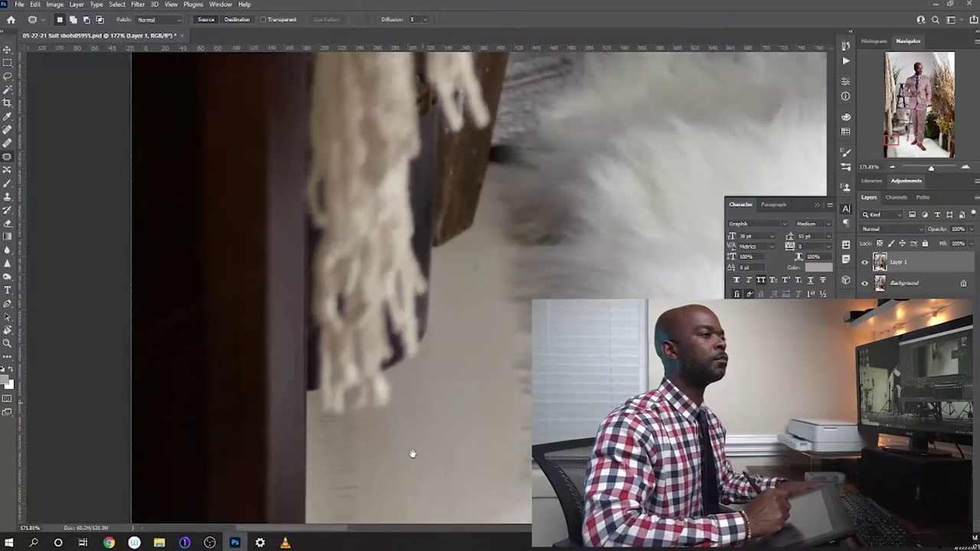
left_click_drag(454, 323, 447, 346)
key("shift+j")
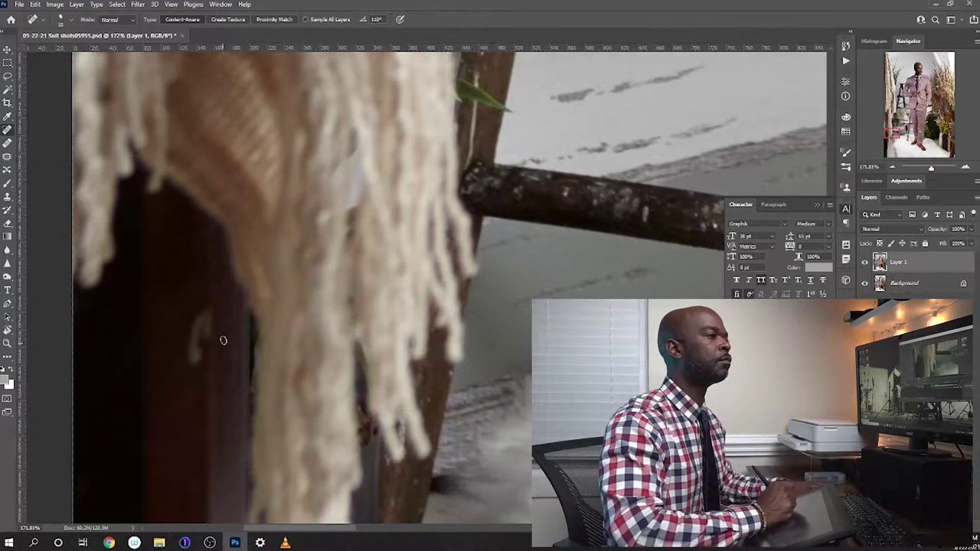
left_click_drag(562, 209, 332, 454)
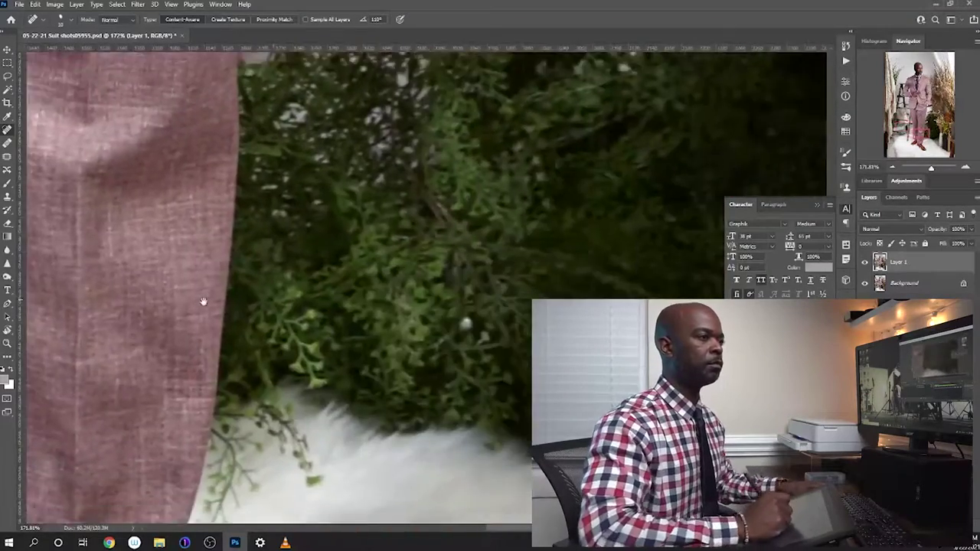
left_click_drag(204, 299, 399, 328)
mouse_move(330, 205)
left_mouse_down()
mouse_move(338, 293)
mouse_move(332, 242)
left_mouse_up()
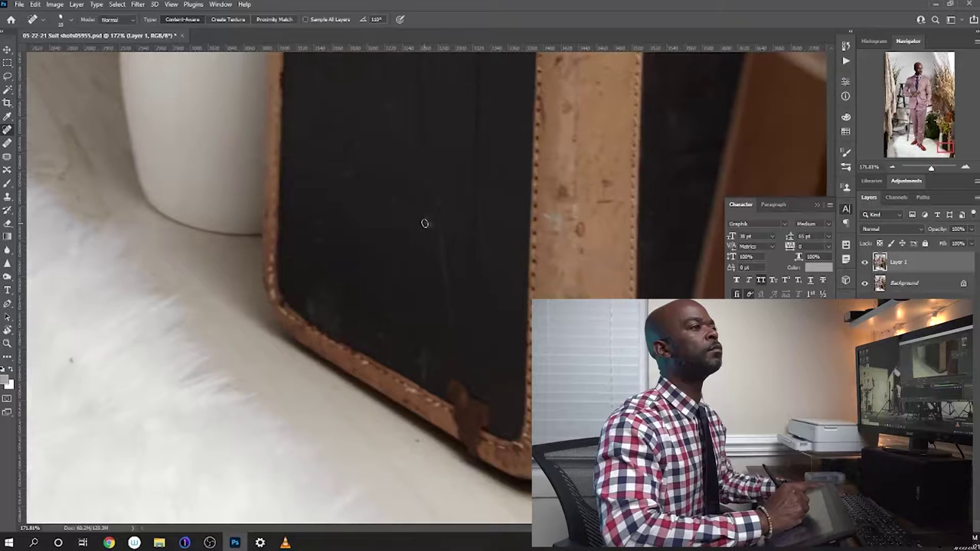
left_click_drag(438, 213, 439, 256)
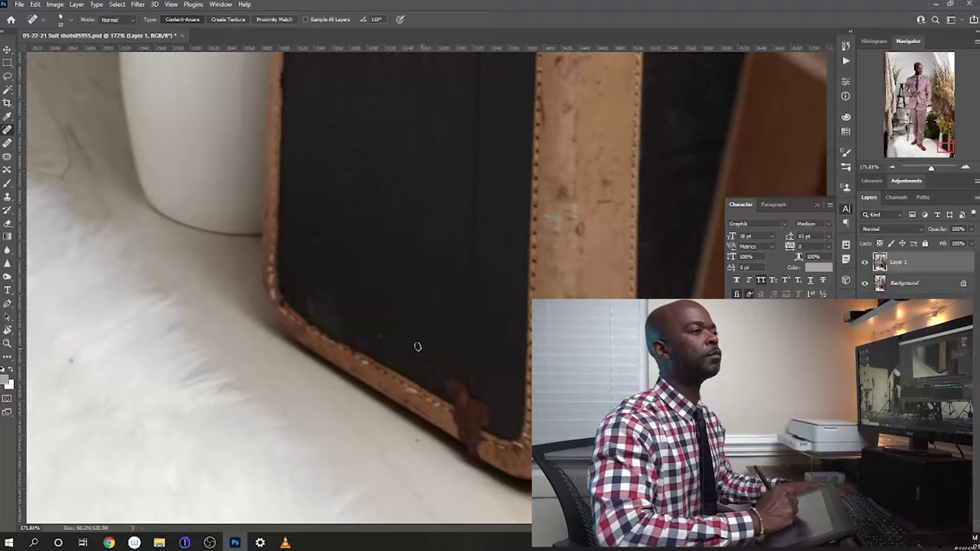
left_click_drag(420, 365, 425, 352)
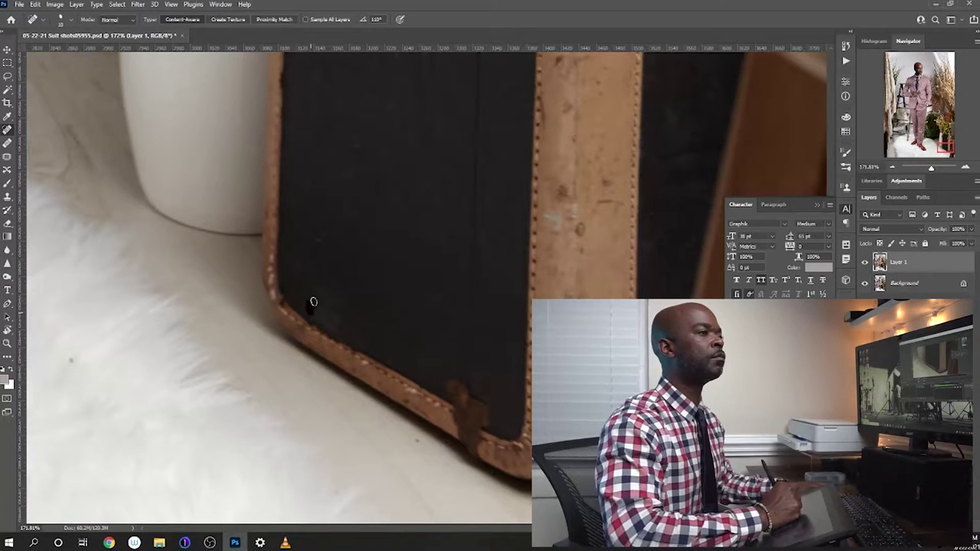
mouse_move(72, 361)
left_mouse_down()
mouse_move(502, 205)
mouse_move(467, 311)
left_mouse_up()
Step: Patch the light chip on the black bag with clean bag texture
key("shift+j")
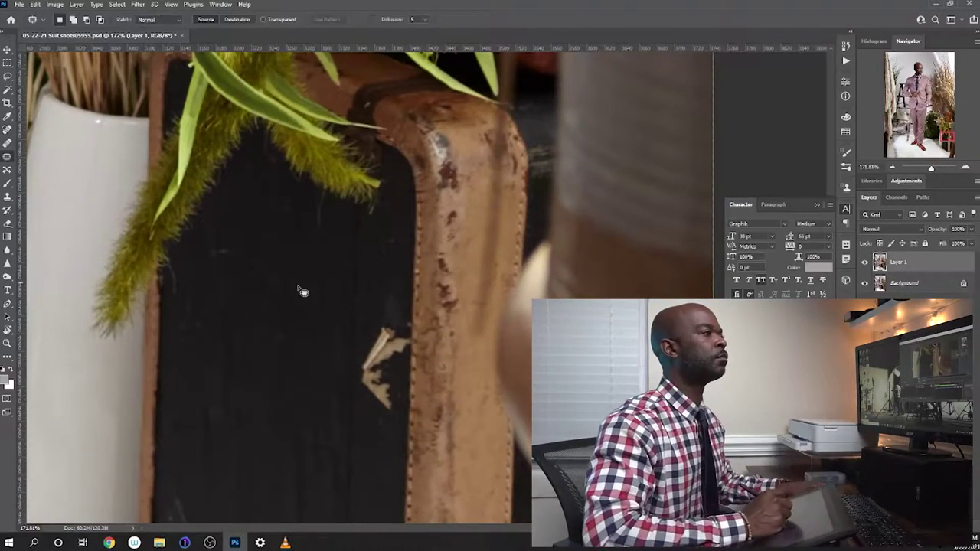
key("Return")
left_click_drag(361, 349, 385, 416)
left_click_drag(400, 331, 387, 329)
left_click_drag(383, 368, 376, 475)
key("ctrl+d")
Step: Spot-heal the dark streak on the bag's edge
key("shift+j")
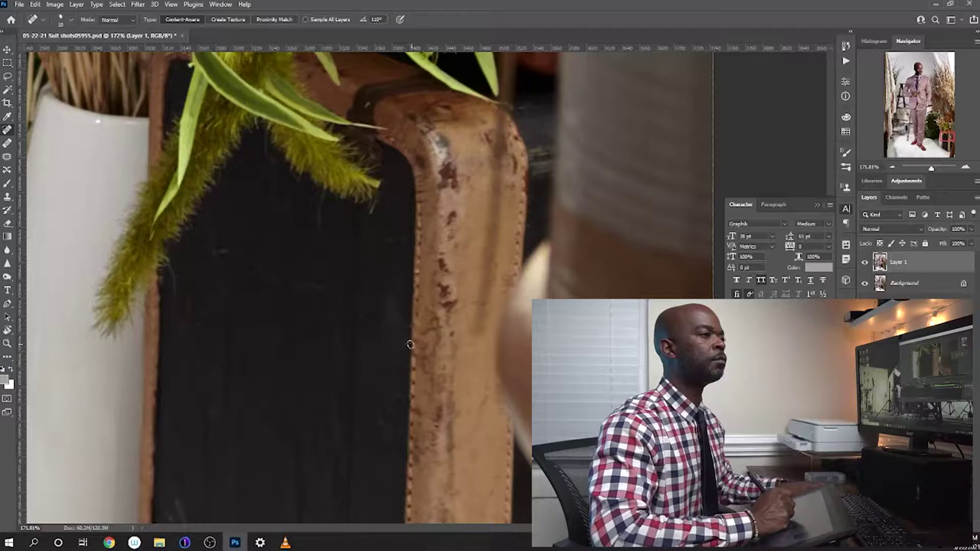
mouse_move(163, 137)
left_mouse_down()
mouse_move(239, 328)
mouse_move(325, 264)
left_mouse_up()
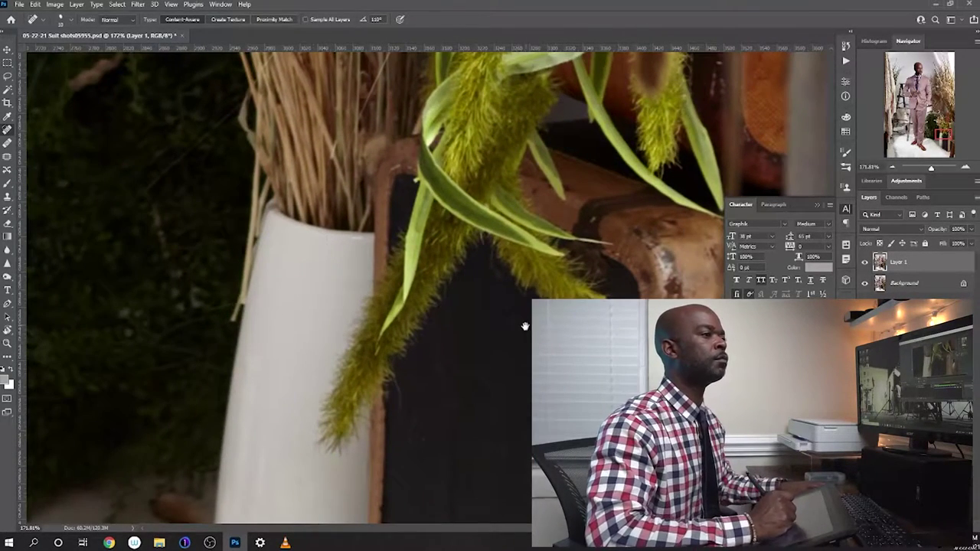
left_click_drag(525, 324, 395, 280)
left_click(275, 364)
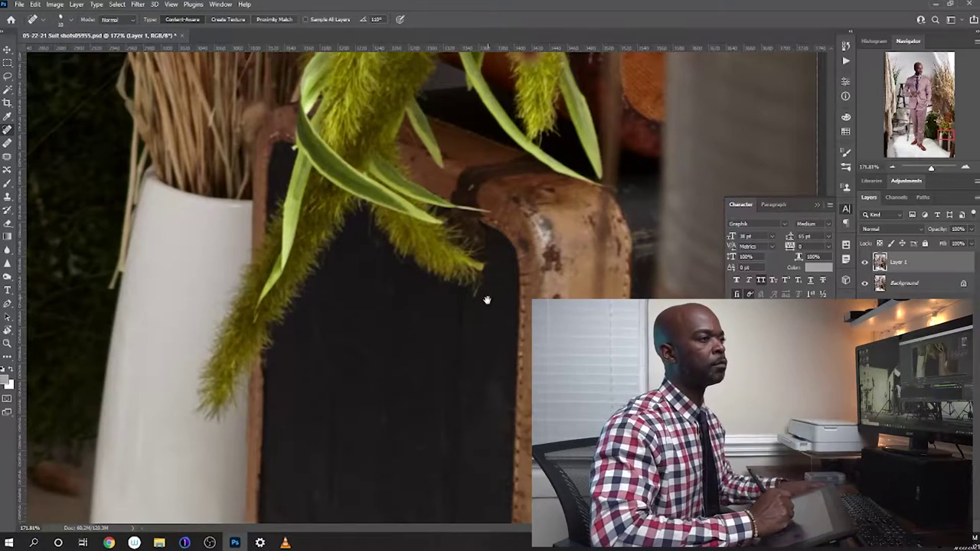
left_click_drag(486, 300, 386, 445)
left_click_drag(505, 281, 419, 309)
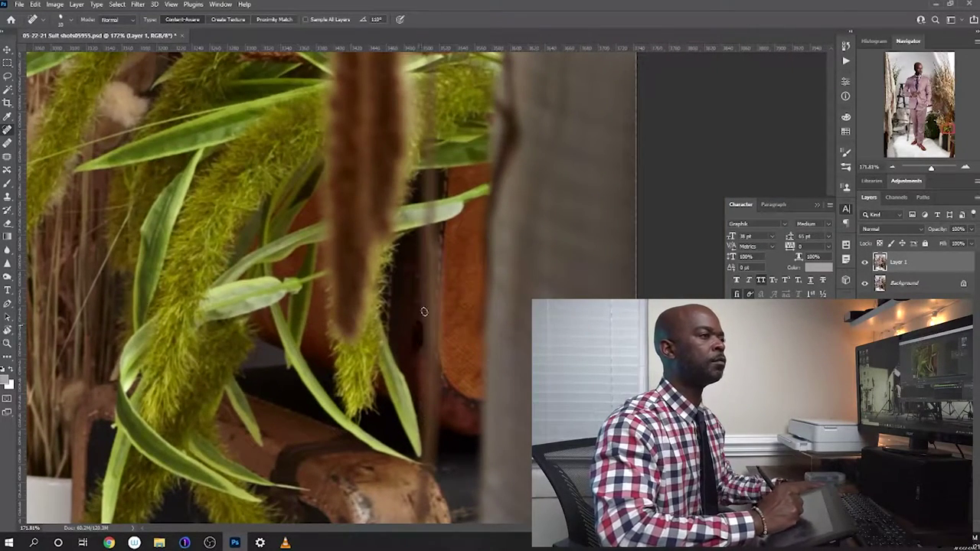
left_click_drag(398, 153, 363, 337)
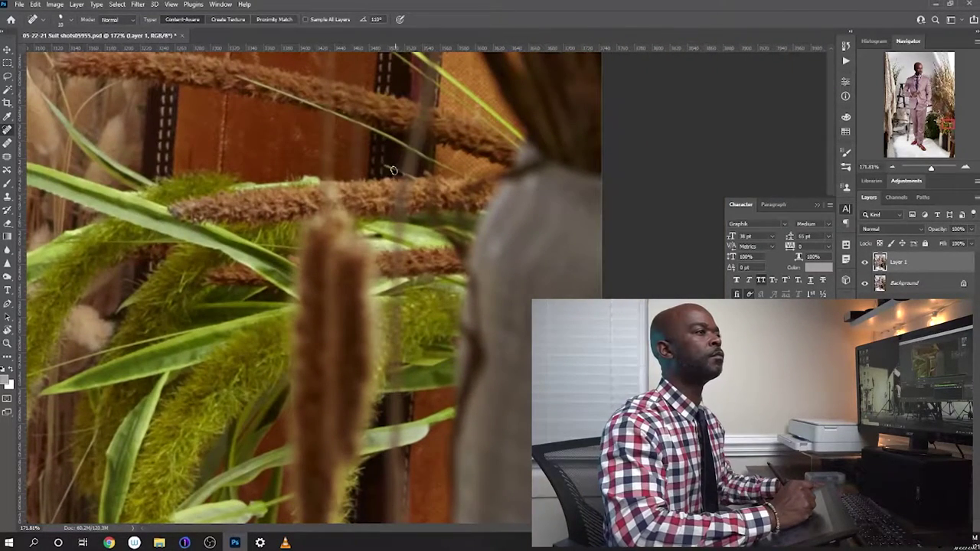
left_click_drag(416, 166, 268, 394)
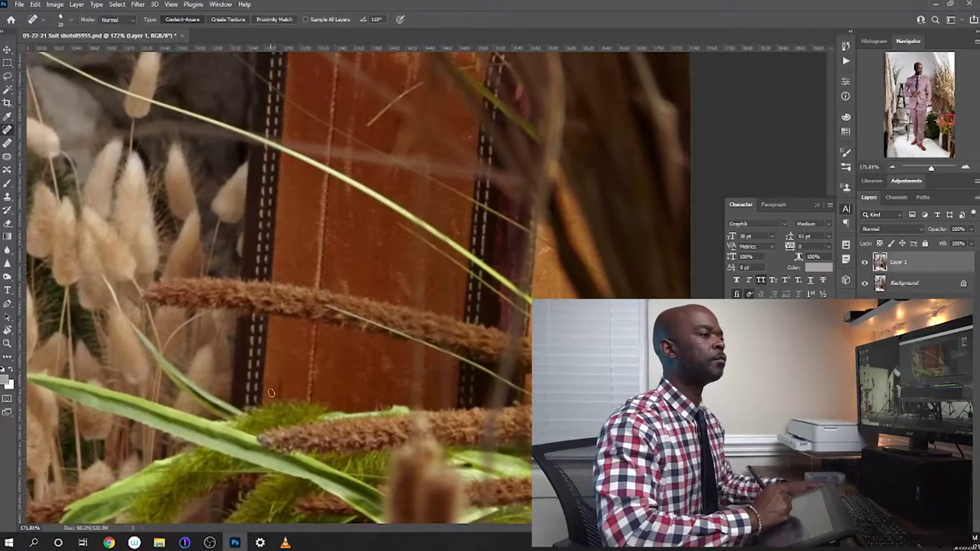
left_click_drag(370, 281, 356, 274)
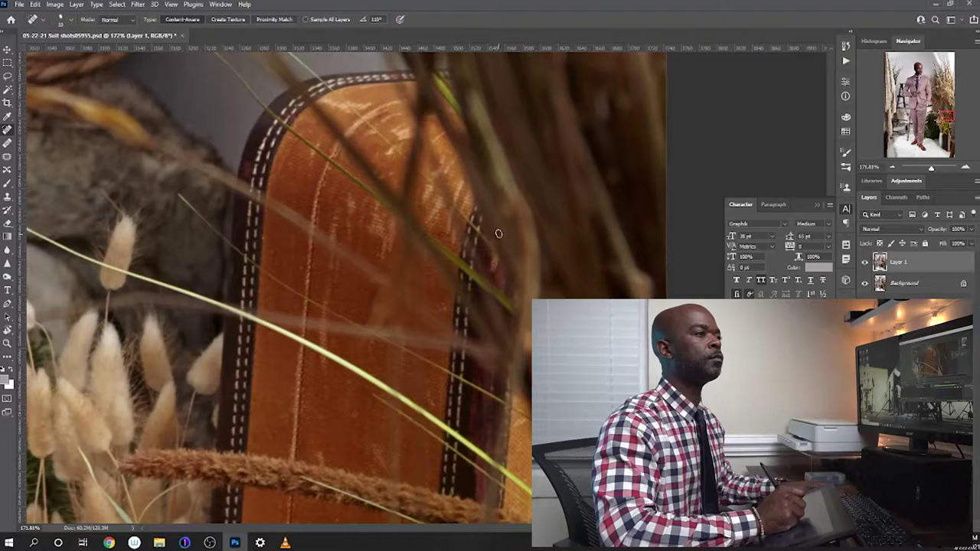
Step: Zoom out to the full portrait and save the retouched file
left_click_drag(498, 233, 329, 359)
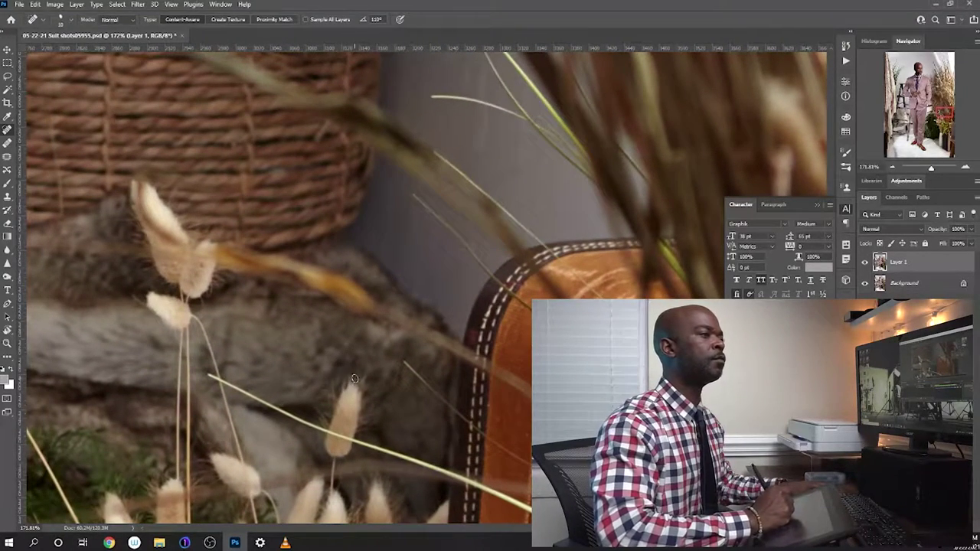
left_click_drag(373, 279, 359, 469)
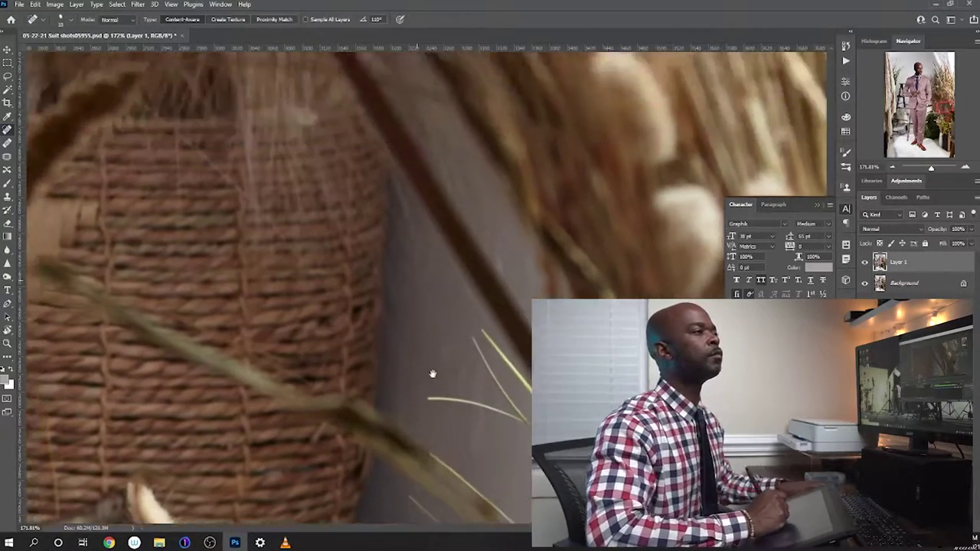
mouse_move(344, 177)
left_mouse_down()
mouse_move(338, 386)
mouse_move(490, 367)
left_mouse_up()
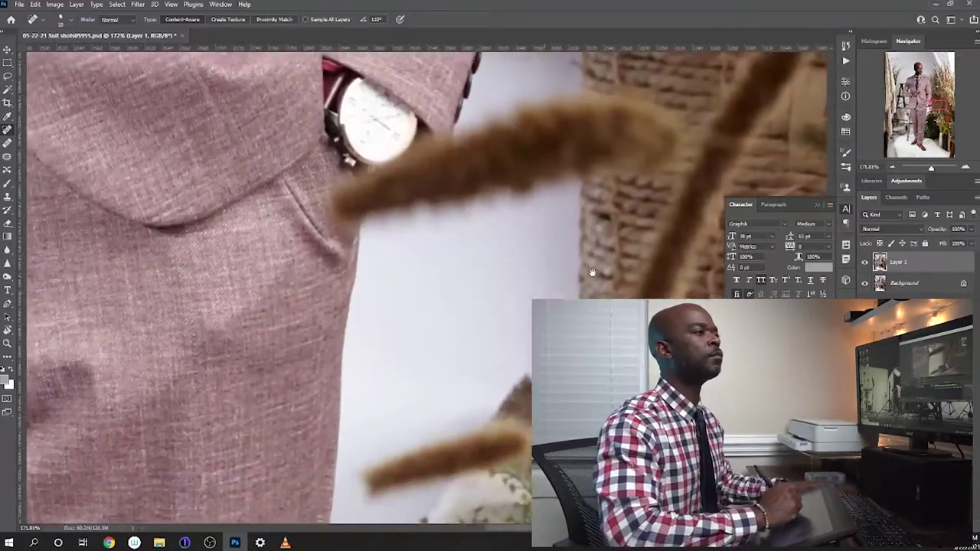
left_click_drag(230, 344, 459, 383)
left_click_drag(268, 429, 433, 465)
scroll(246, 383, "up", 5)
scroll(260, 352, "up", 5)
scroll(291, 322, "up", 5)
scroll(322, 276, "up", 5)
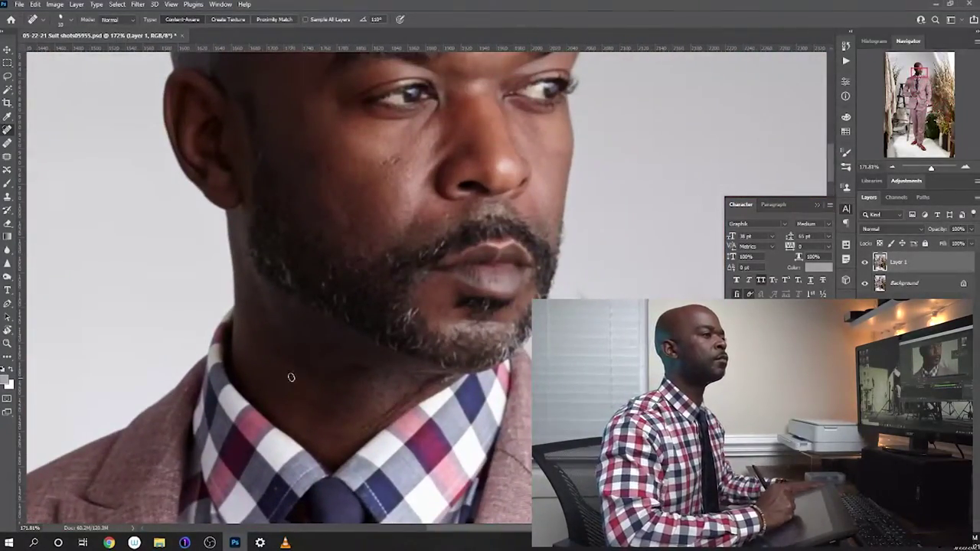
scroll(518, 207, "up", 5)
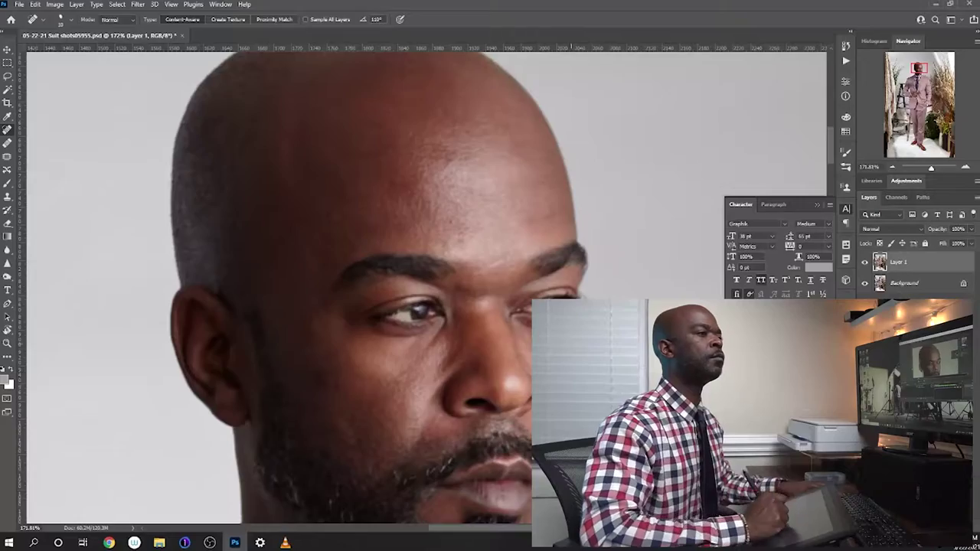
scroll(306, 268, "down", 5)
scroll(306, 268, "down", 5)
scroll(464, 318, "up", 2)
key("ctrl+s")
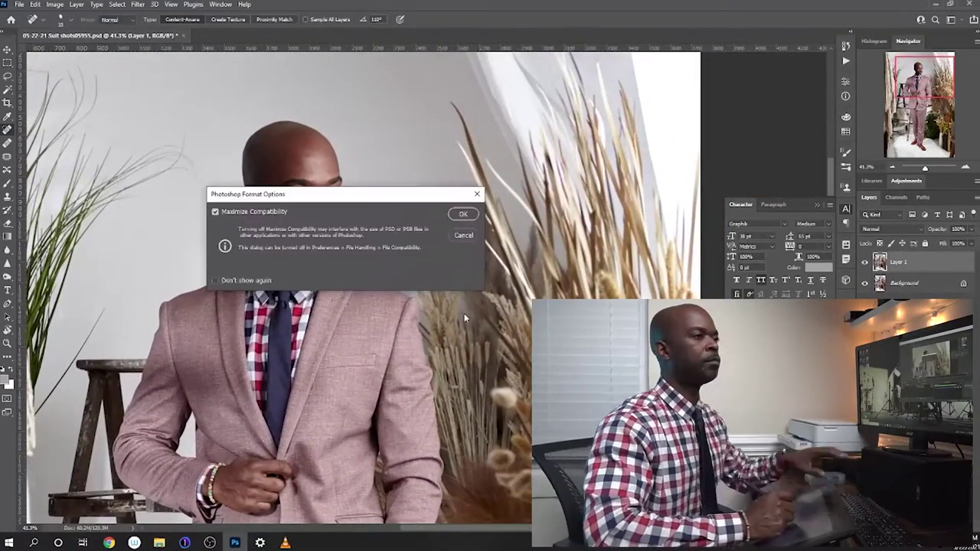
Step: Save with Maximize Compatibility, then run the FS2.0 action applying Median radius 6
left_click(451, 215)
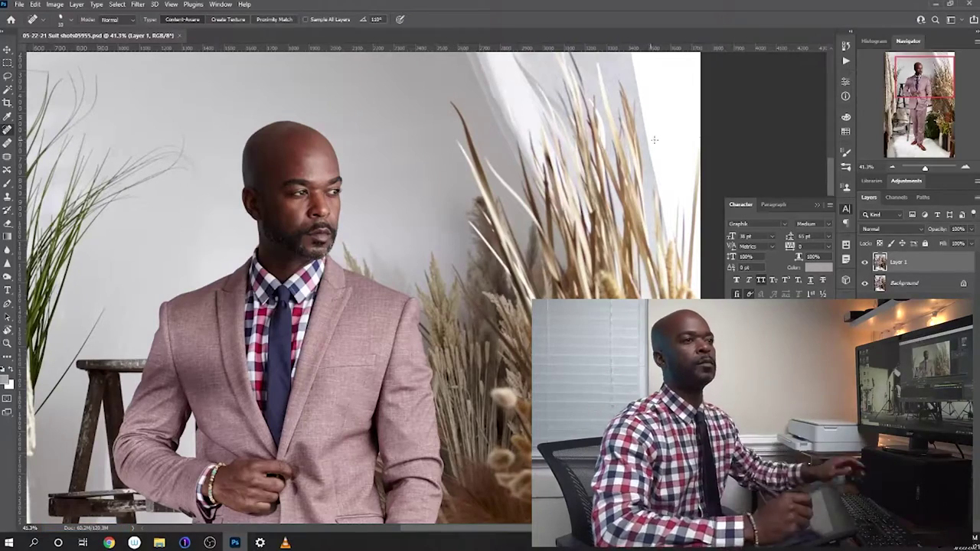
mouse_move(846, 35)
left_mouse_down()
mouse_move(785, 98)
mouse_move(796, 108)
left_mouse_up()
left_click(221, 4)
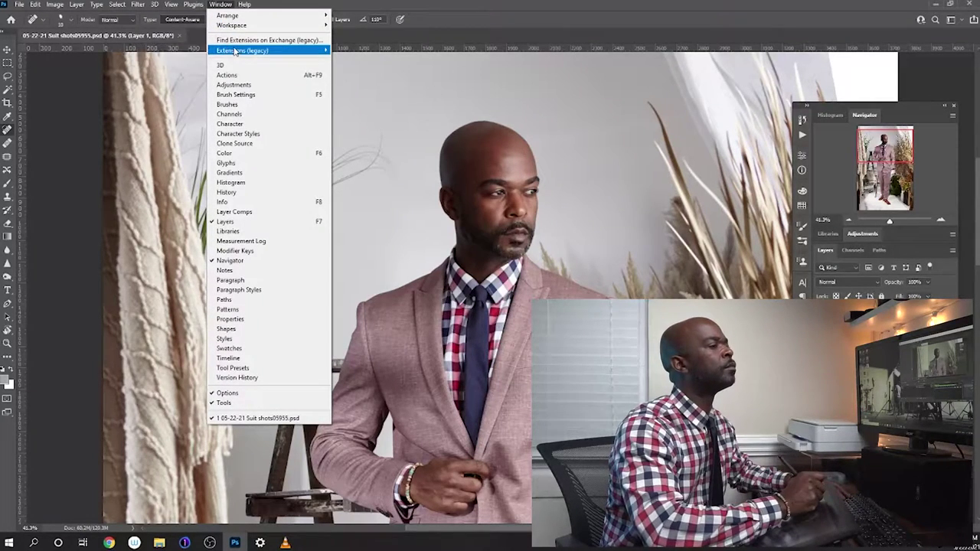
left_click(803, 135)
left_click(670, 161)
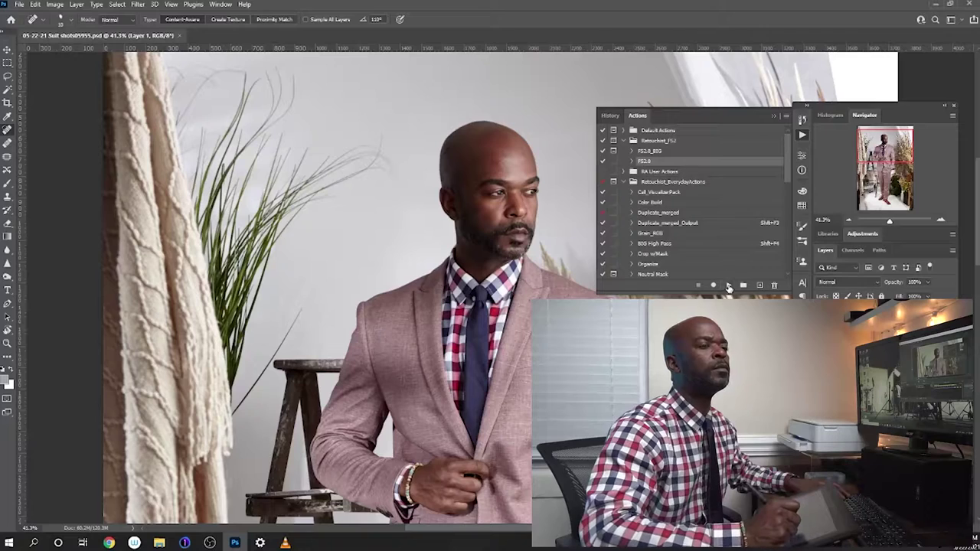
left_click(728, 284)
left_click_drag(492, 107, 235, 215)
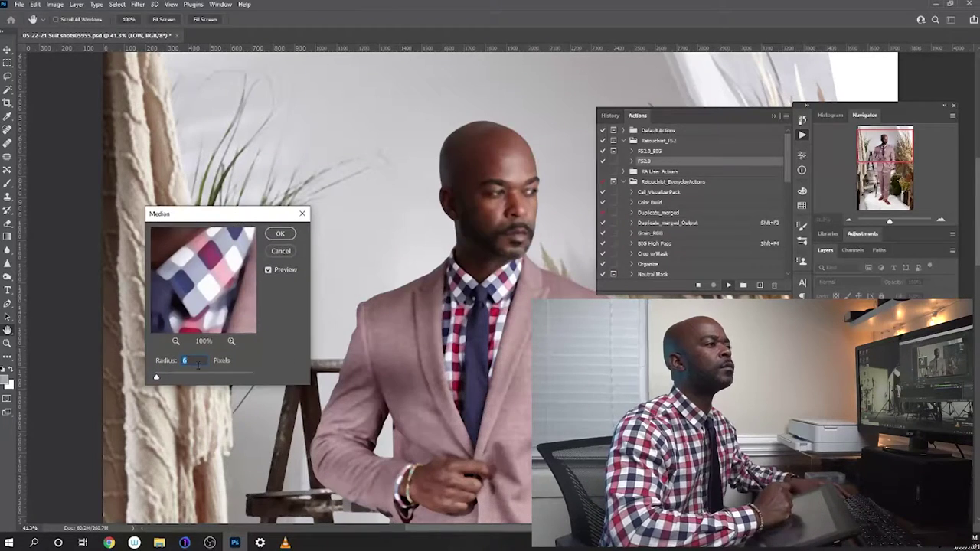
left_click(280, 234)
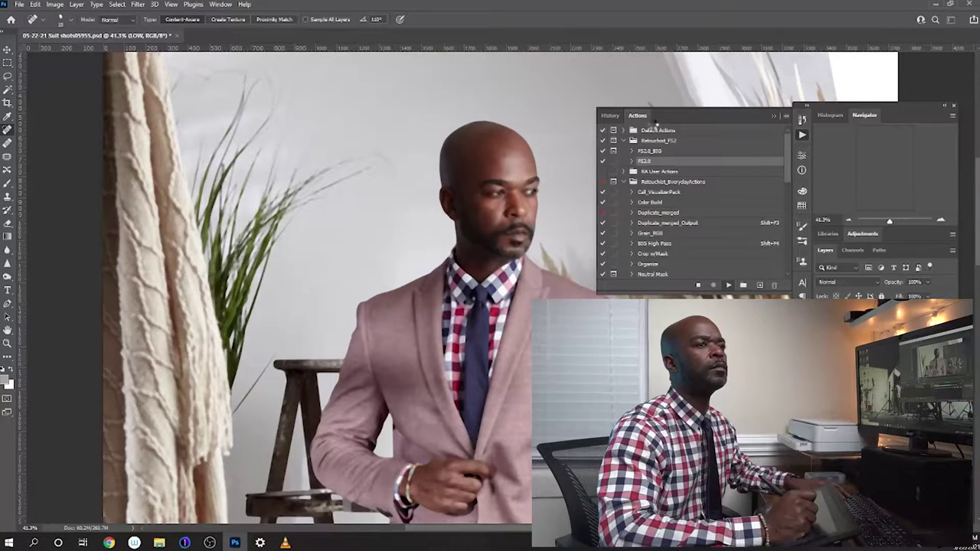
Step: Rearrange the Navigator and Layers panels and delete the FS2.0 group
key("alt+F9")
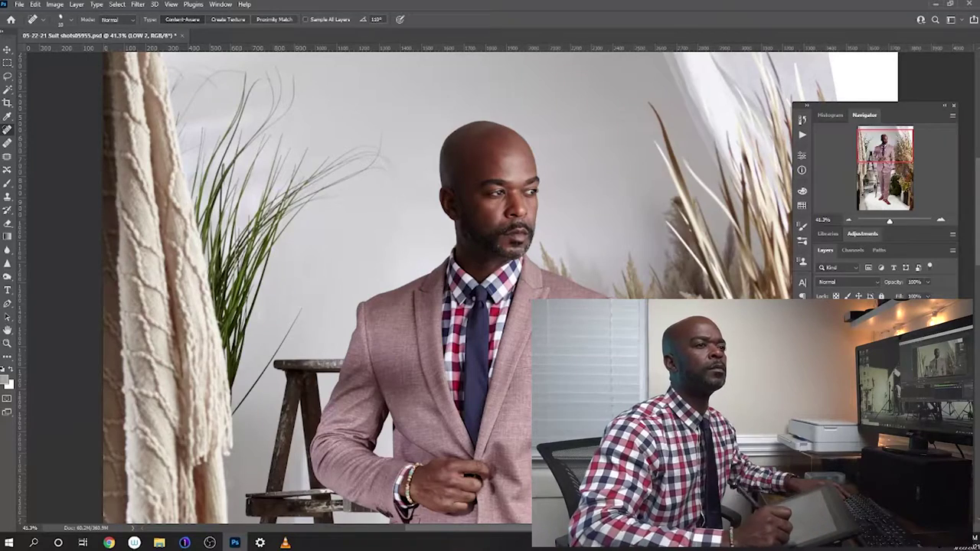
left_click_drag(602, 230, 415, 344)
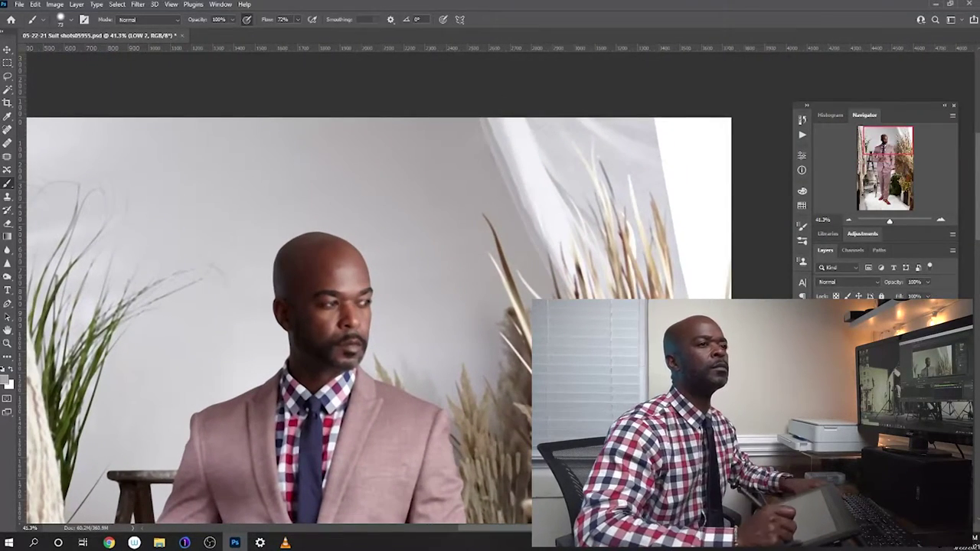
left_click_drag(831, 105, 787, 35)
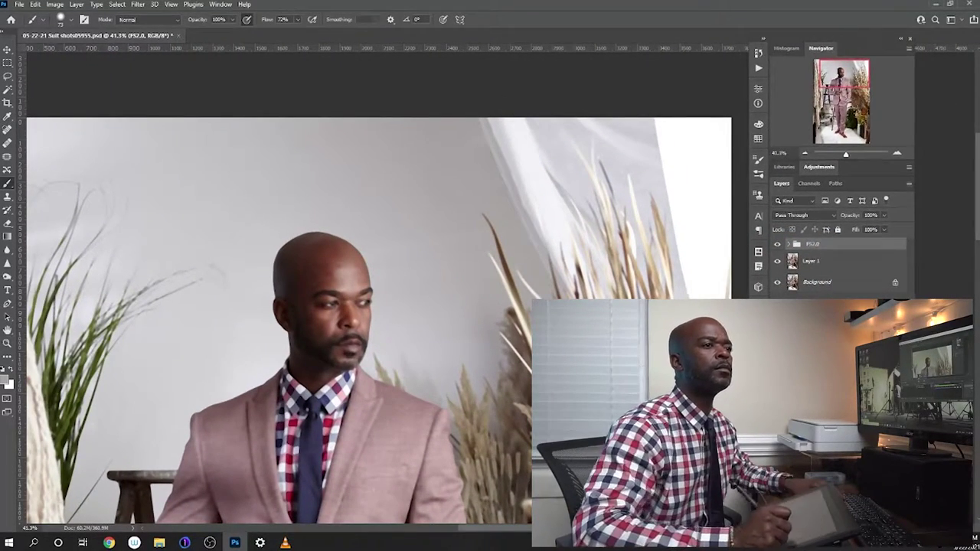
left_click_drag(787, 34, 445, 45)
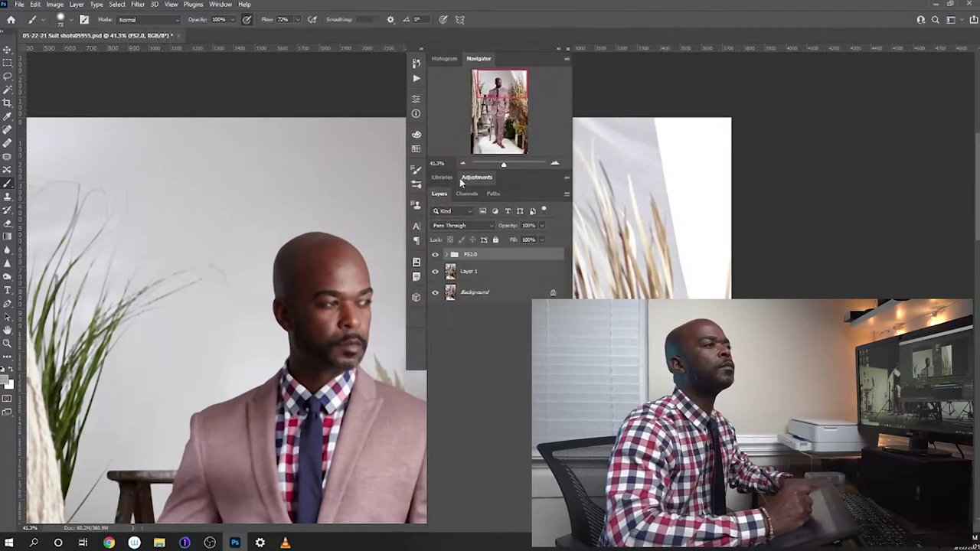
double_click(451, 193)
left_click_drag(498, 201, 498, 428)
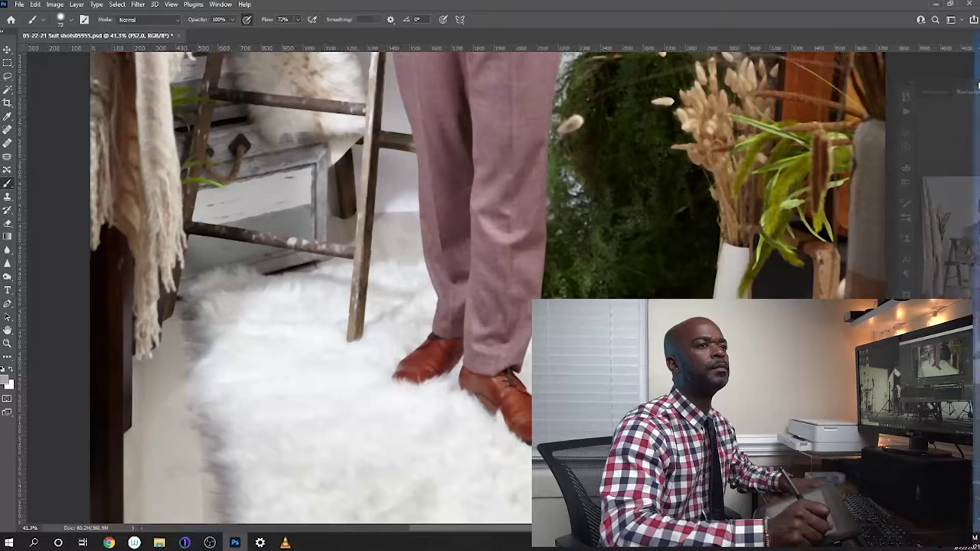
left_click_drag(479, 58, 888, 40)
double_click(889, 41)
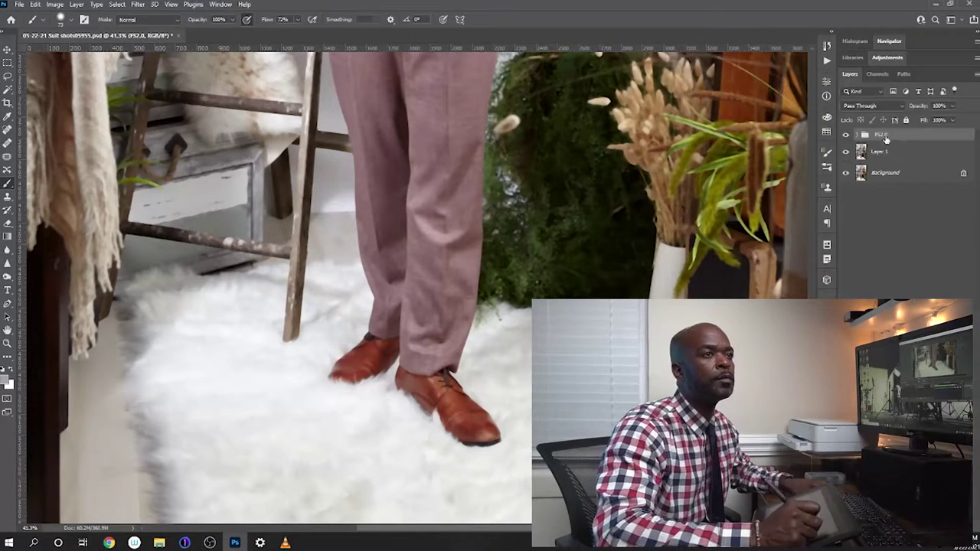
key("Delete")
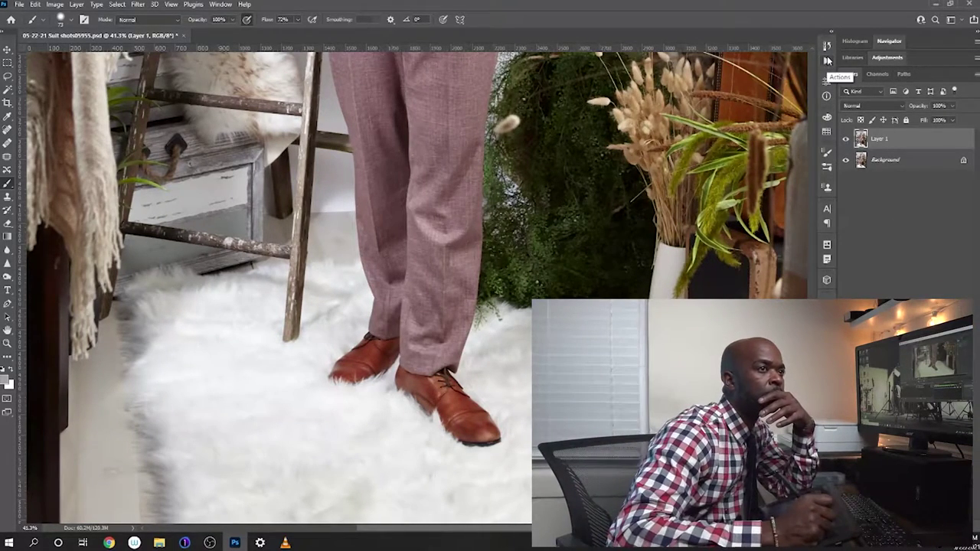
Step: Open the Plugins panel and browse for more plugins
left_click(827, 59)
left_click_drag(814, 122, 807, 159)
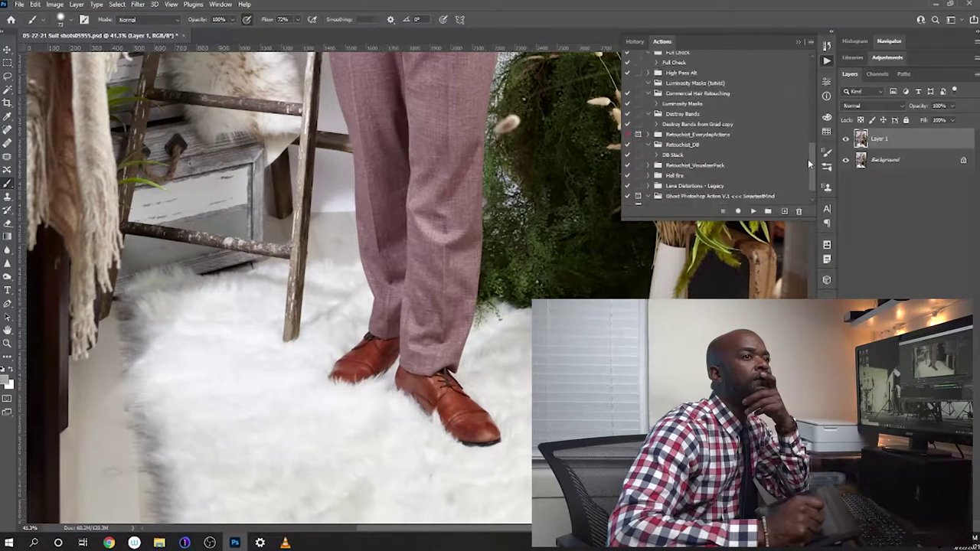
left_click(193, 4)
left_click(211, 15)
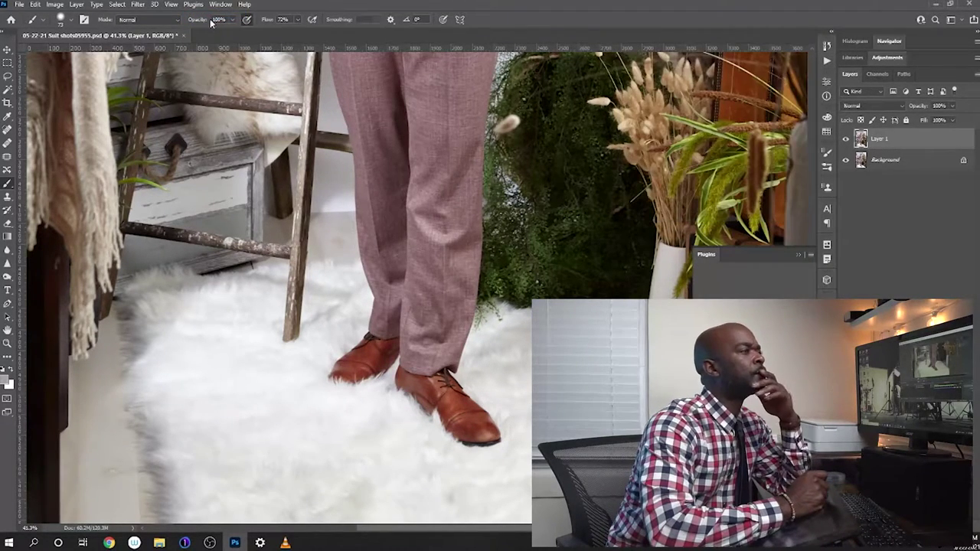
left_click(811, 254)
left_click(842, 257)
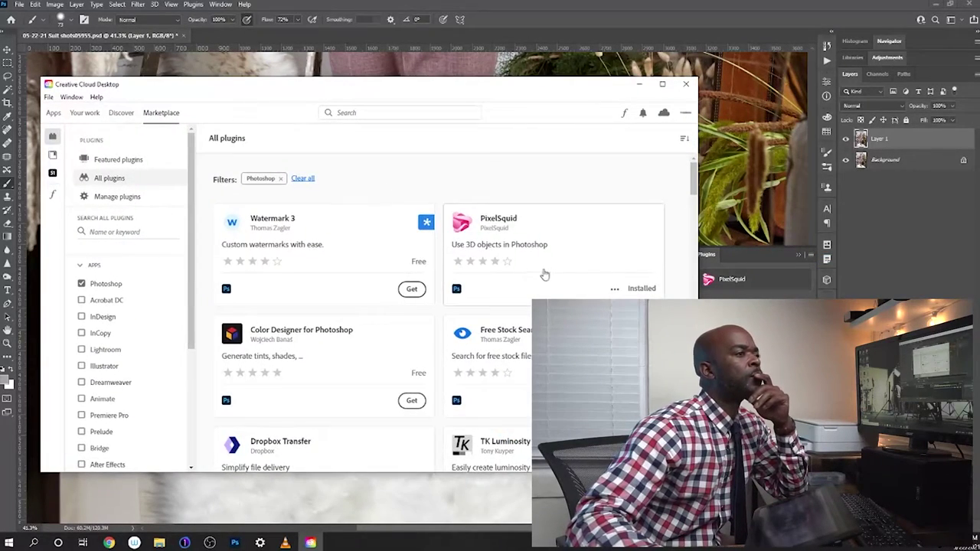
Step: Close the plugin marketplace and open Window > Extensions (legacy) > Beauty Retouch v3.2
scroll(544, 273, "down", 3)
scroll(544, 274, "down", 2)
scroll(544, 273, "down", 2)
scroll(545, 273, "down", 2)
scroll(545, 273, "down", 2)
left_click(686, 83)
left_click(220, 4)
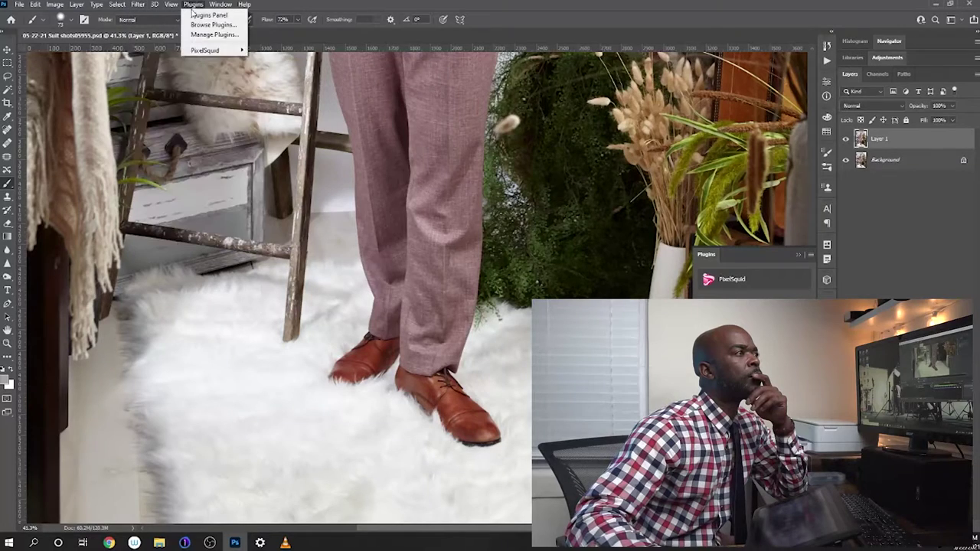
left_click(368, 62)
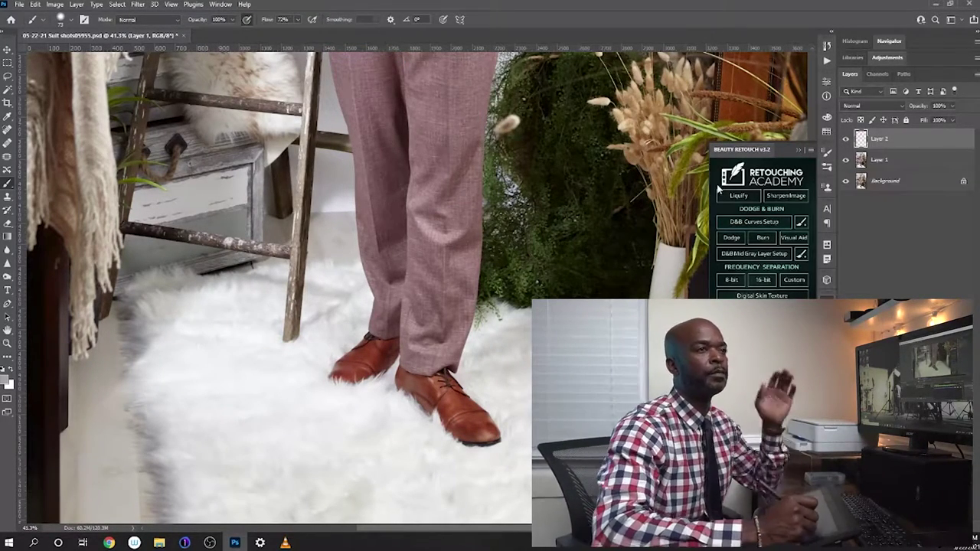
Step: Create a new layer group and set the brush to a soft tip at 3% flow
key("ctrl+g")
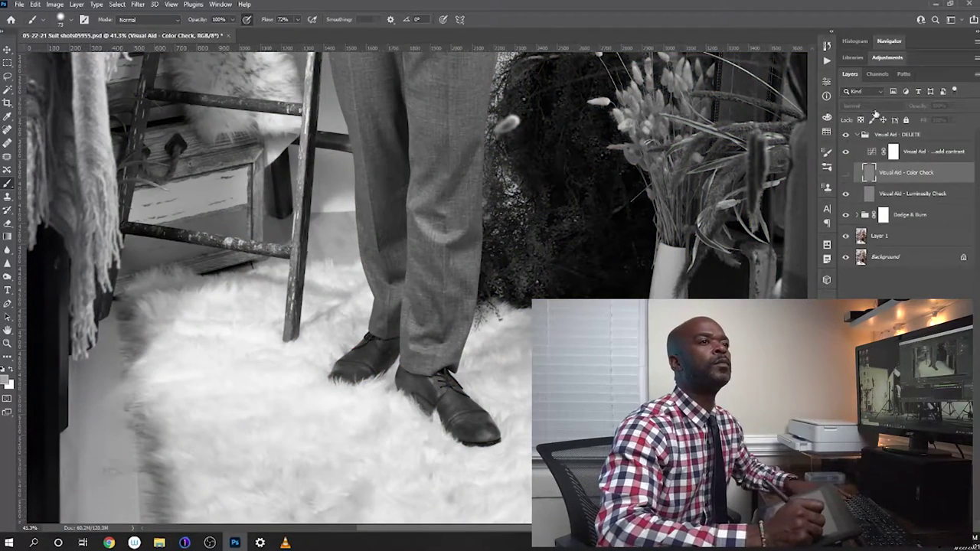
scroll(812, 145, "up", 5)
scroll(812, 145, "up", 5)
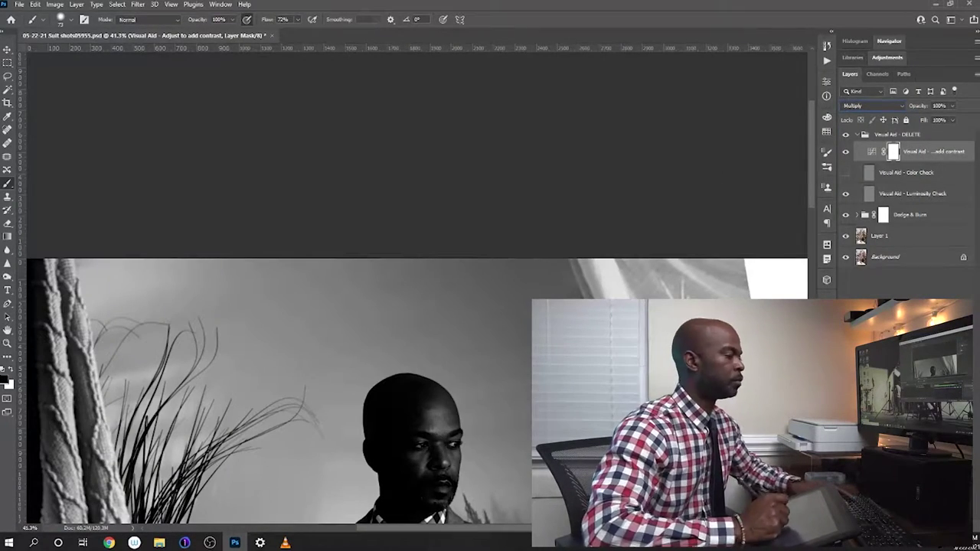
left_click_drag(268, 19, 222, 19)
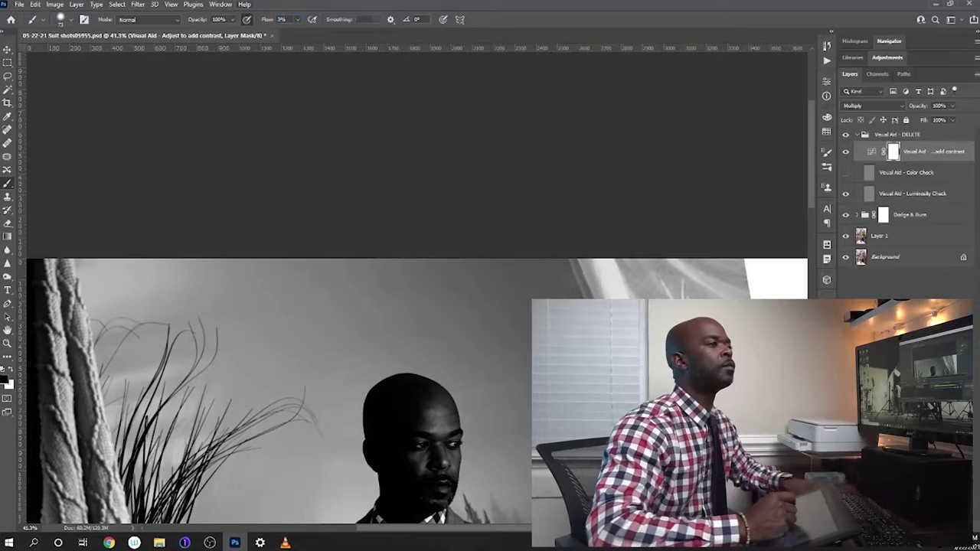
scroll(401, 259, "down", 5)
scroll(401, 259, "up", 5)
right_click(461, 219)
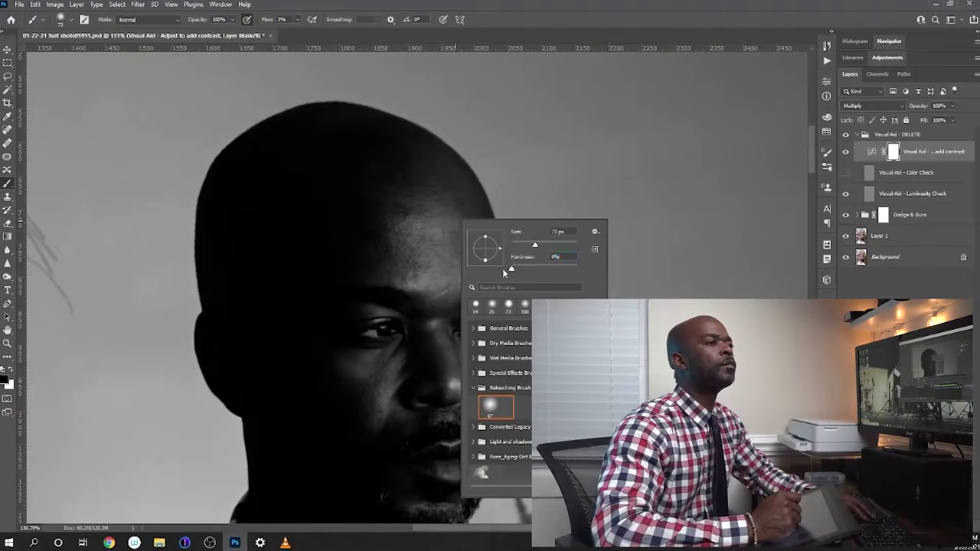
key("Return")
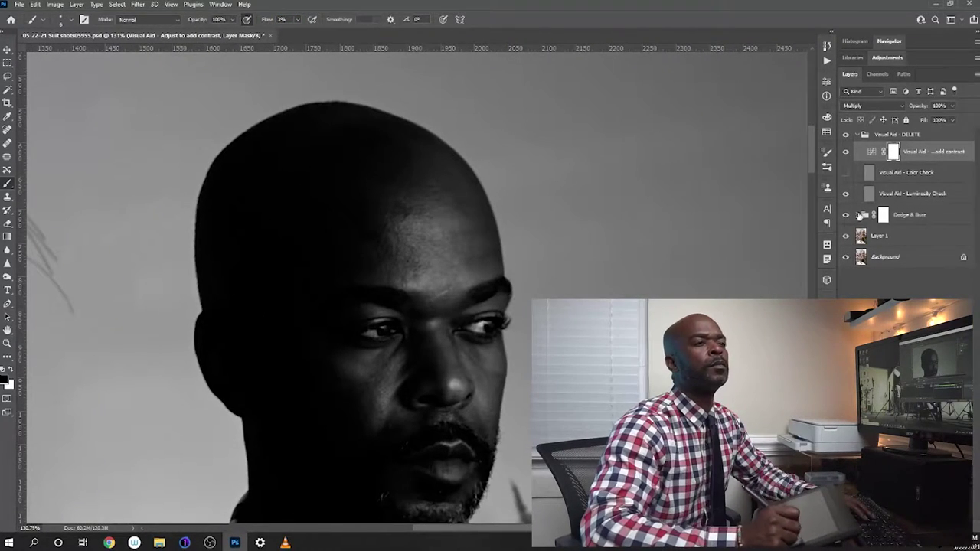
Step: Add the Dodge Curve and Burn Curve layers, paint with white, and lighten the visual aid's blend mode
key("F2")
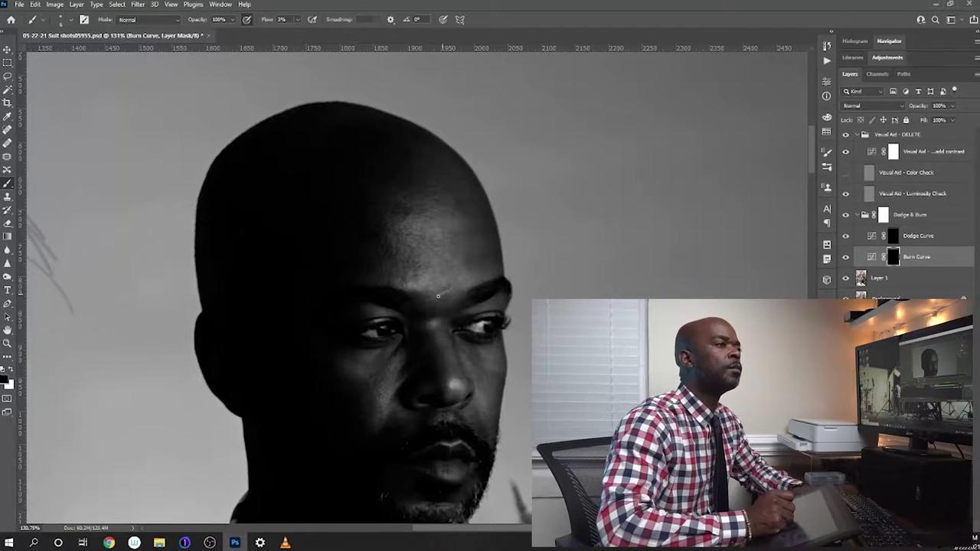
key("x")
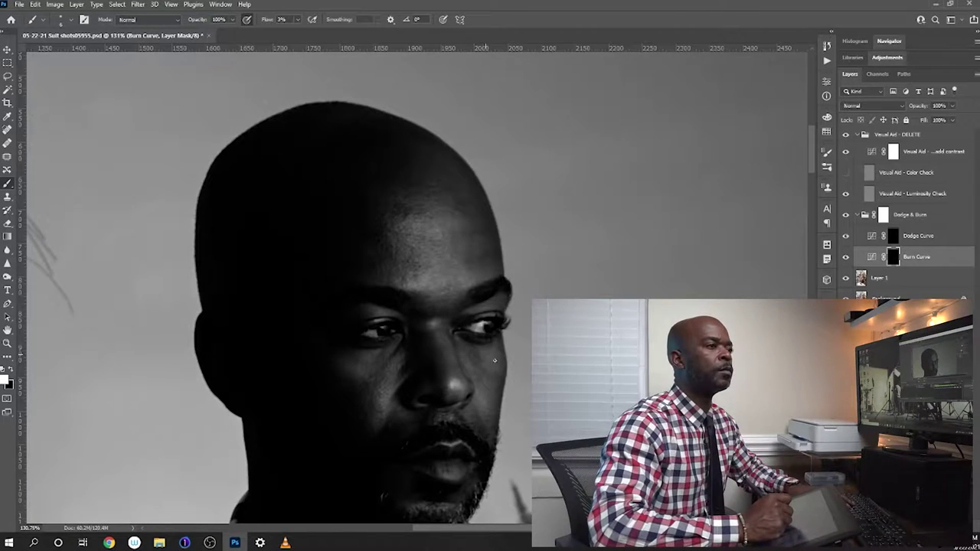
key("alt+bracketright")
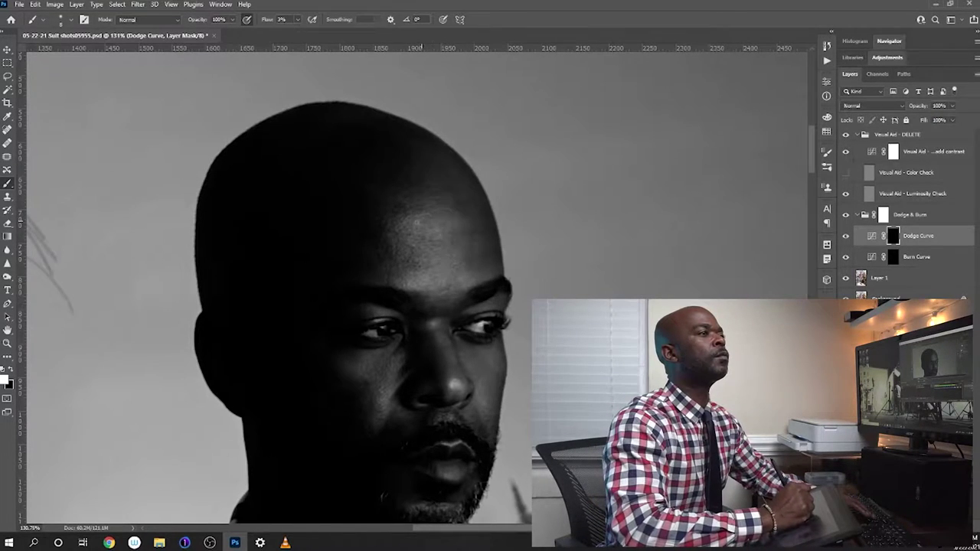
left_click(873, 106)
left_click(865, 193)
left_click(916, 257)
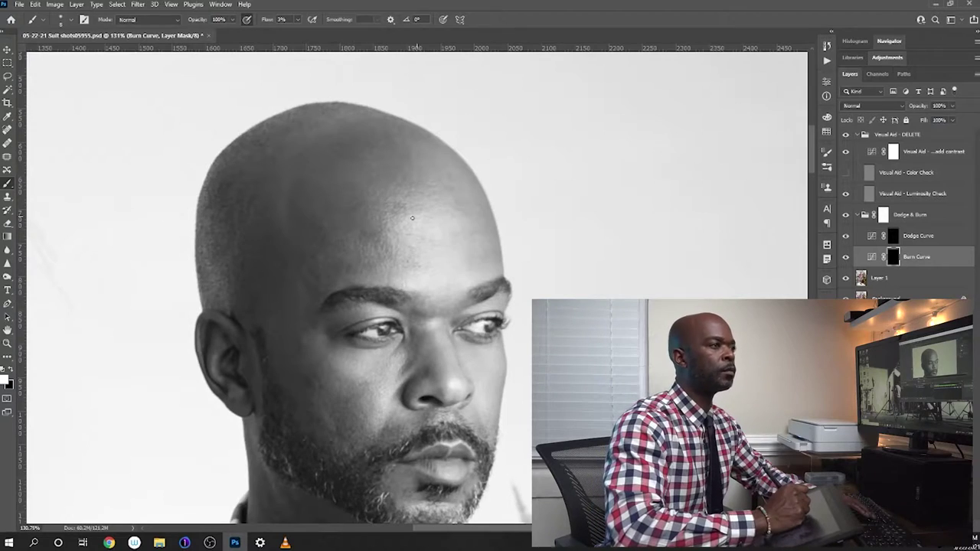
Step: Finish dodging on the Dodge Curve mask with a larger brush, briefly checking the colour view
key("alt+bracketright")
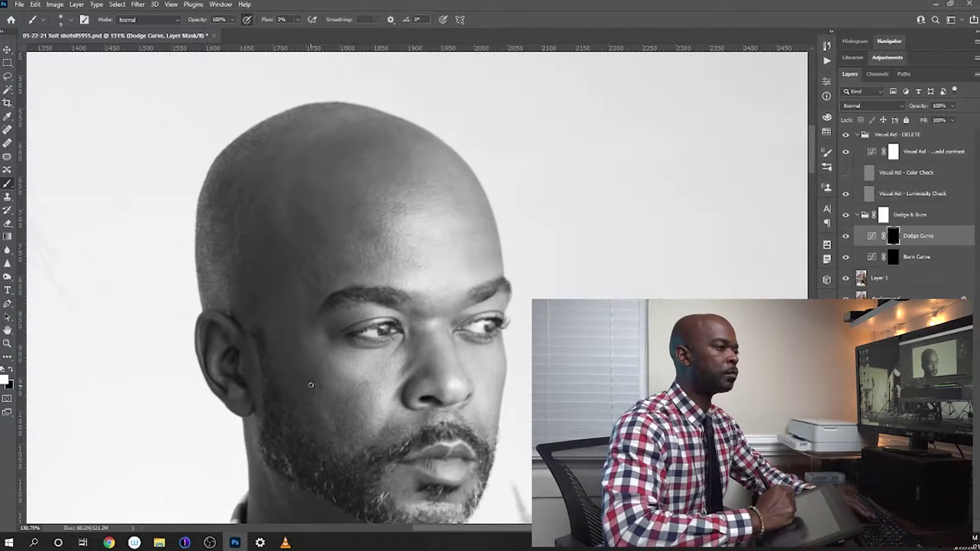
scroll(310, 383, "down", 1)
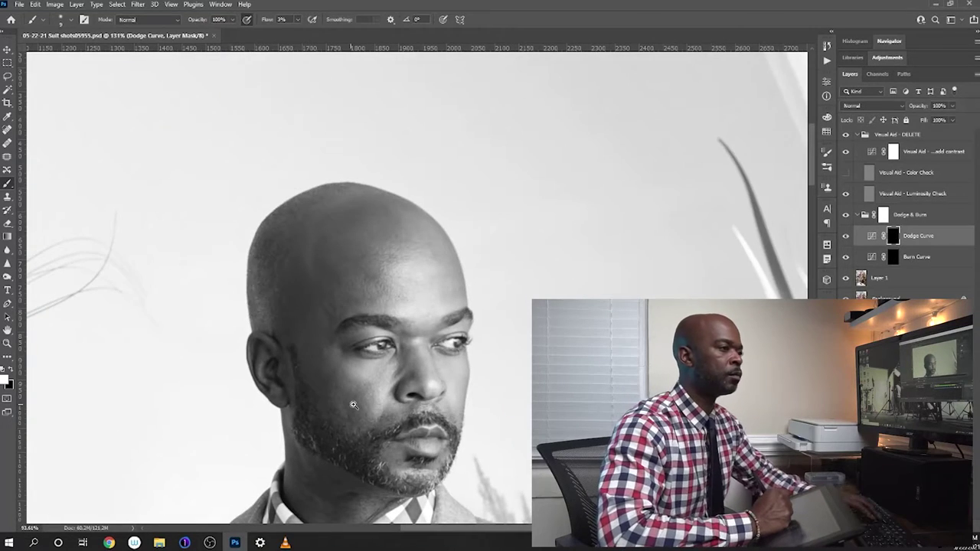
scroll(337, 398, "down", 1)
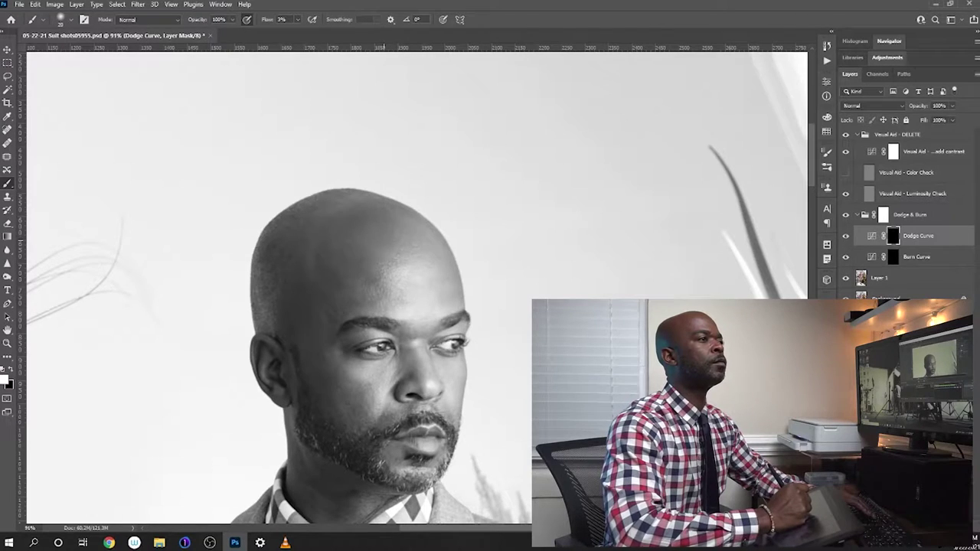
key("bracketright")
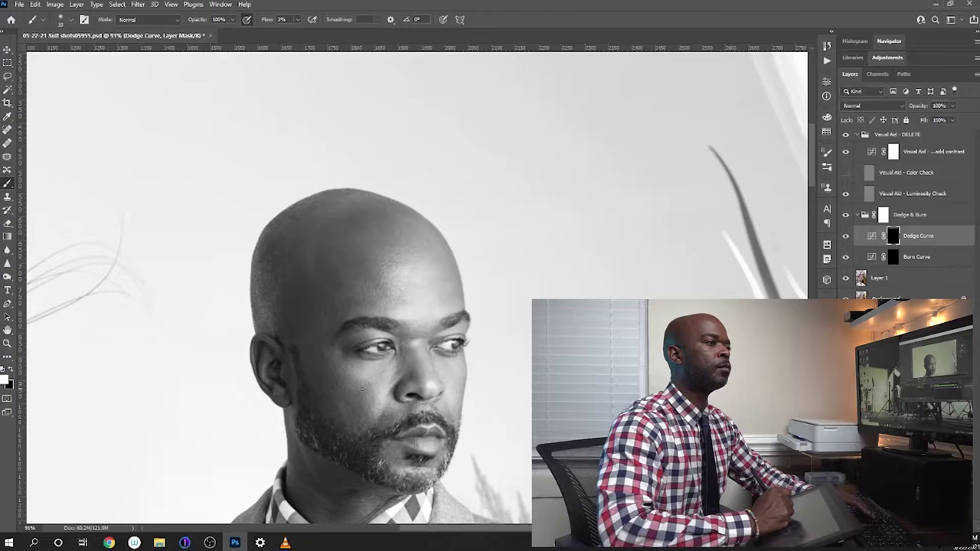
left_click(846, 135)
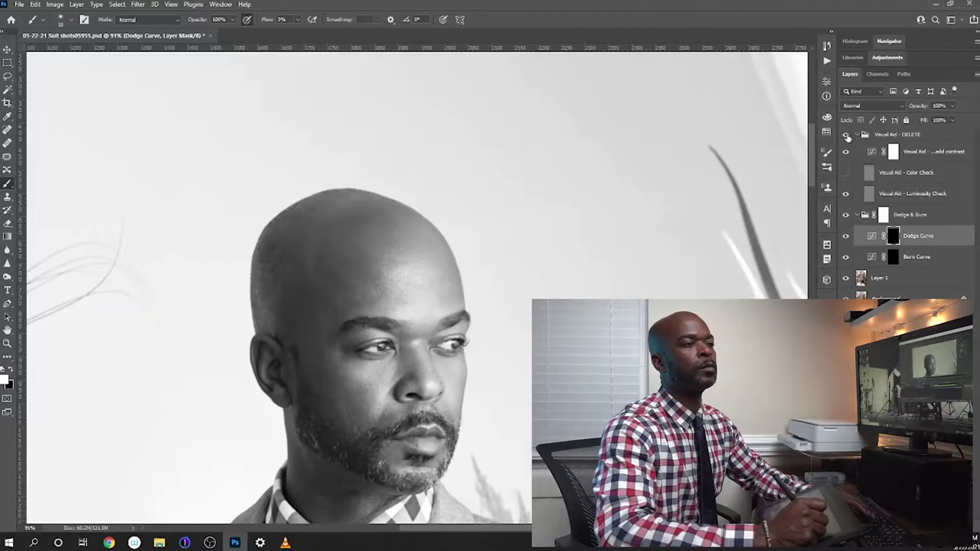
left_click(846, 135)
left_click_drag(314, 508, 390, 377)
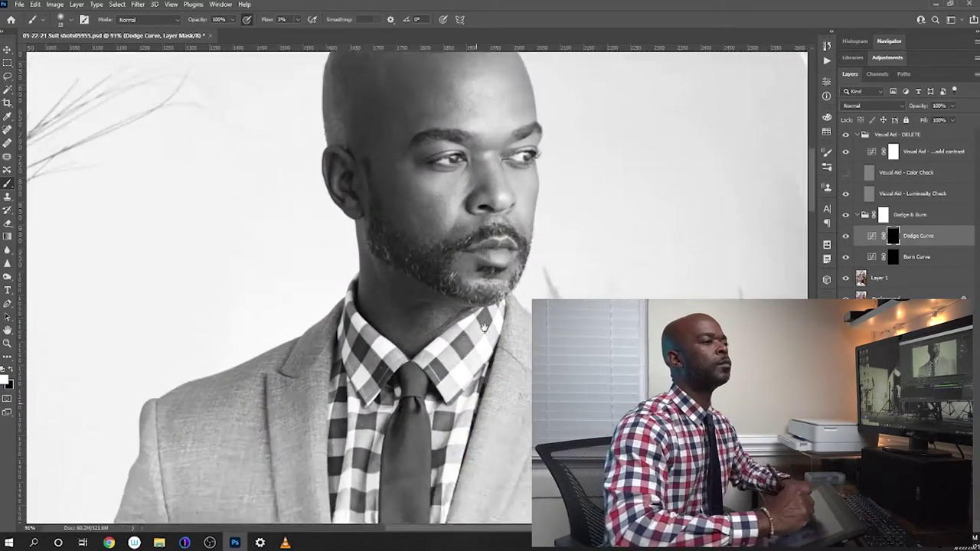
key("ctrl+0")
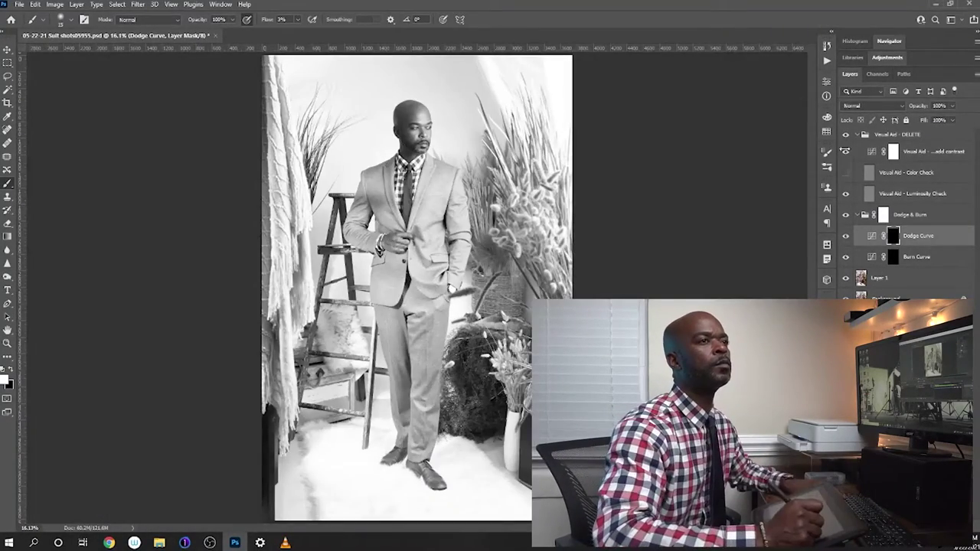
Step: Hide the black-and-white Visual Aid group, collapse both groups and fit the photo on screen
left_click(846, 150)
key("ctrl")
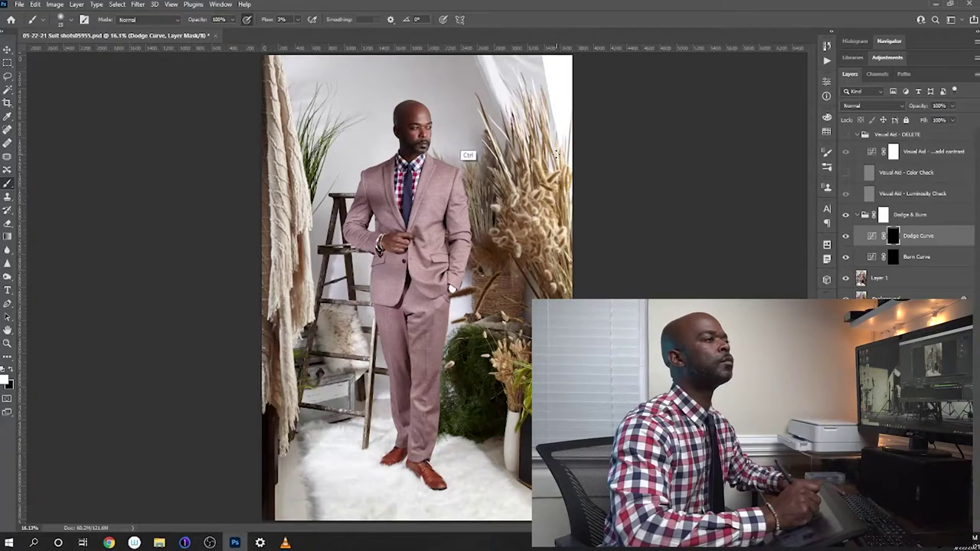
left_click_drag(557, 154, 568, 153)
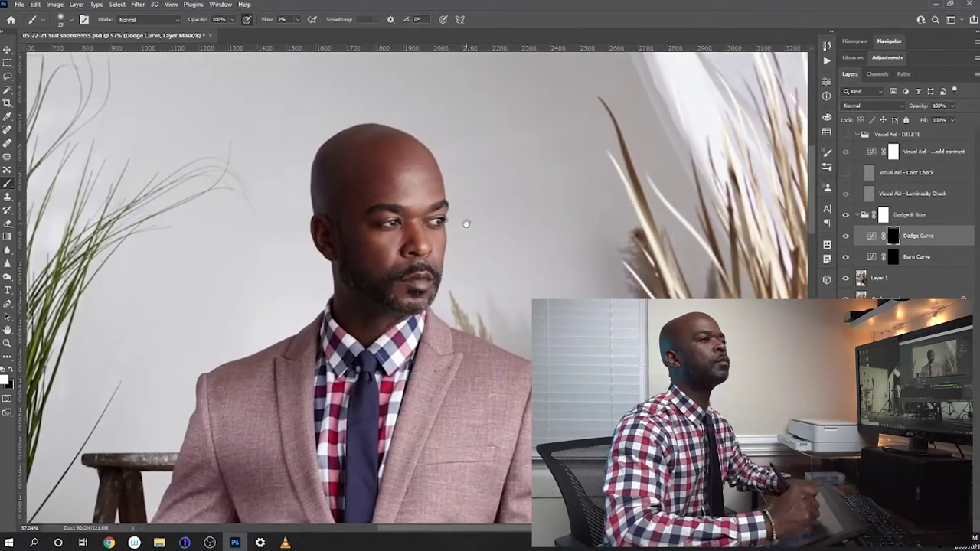
left_click(846, 134)
left_click(847, 135)
left_click(856, 214)
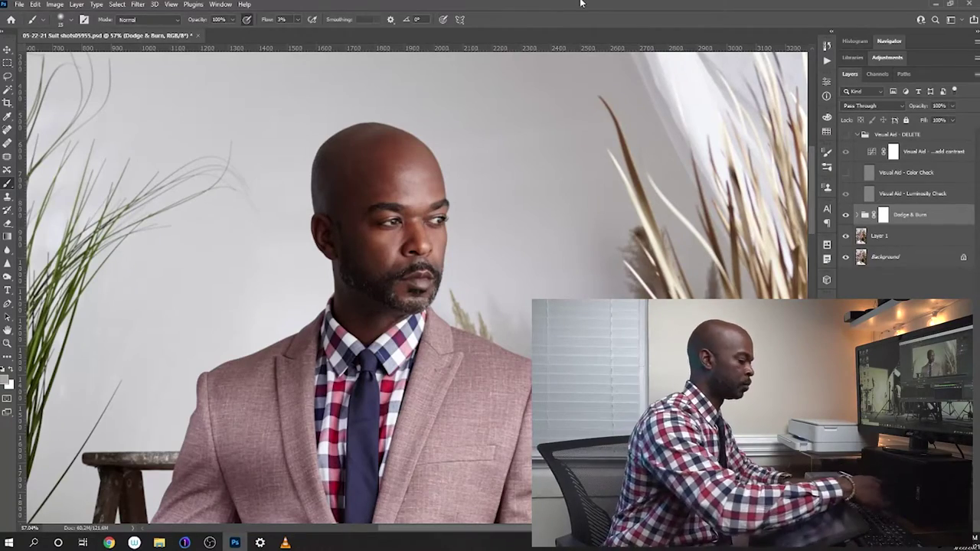
key("ctrl+0")
key("v")
left_click(858, 135)
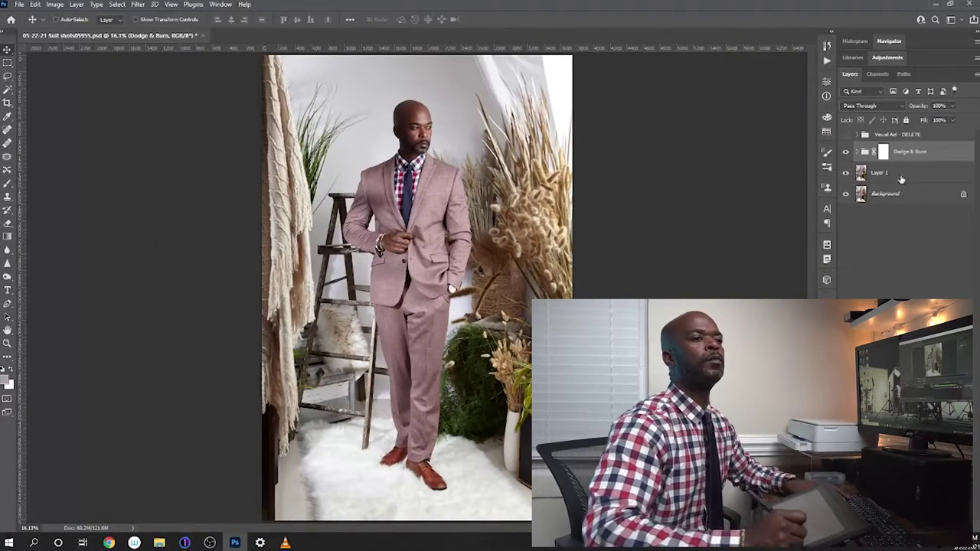
Step: Add a Black & White layer with brighter reds and magentas, blended in Luminosity mode
key("alt+shift+ctrl+b")
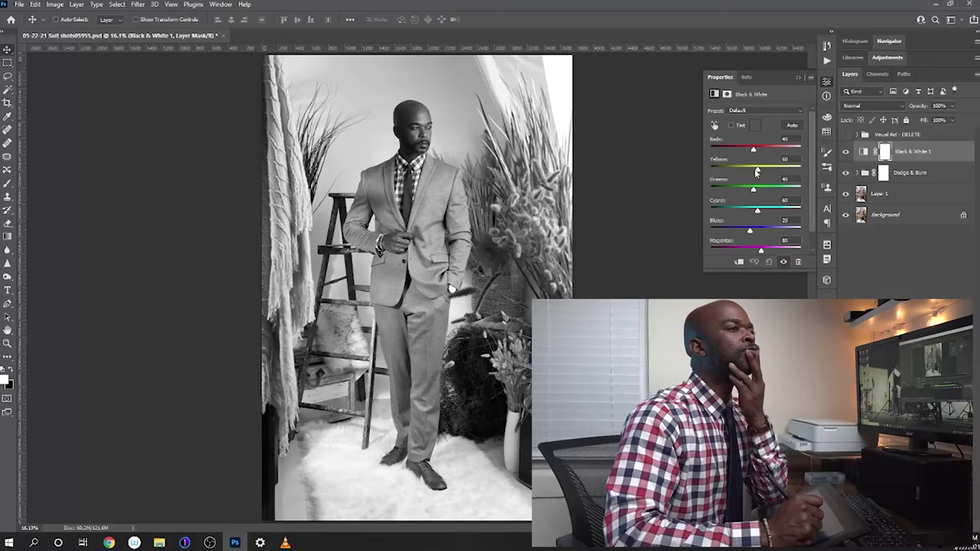
left_click_drag(754, 149, 757, 149)
left_click_drag(752, 189, 740, 192)
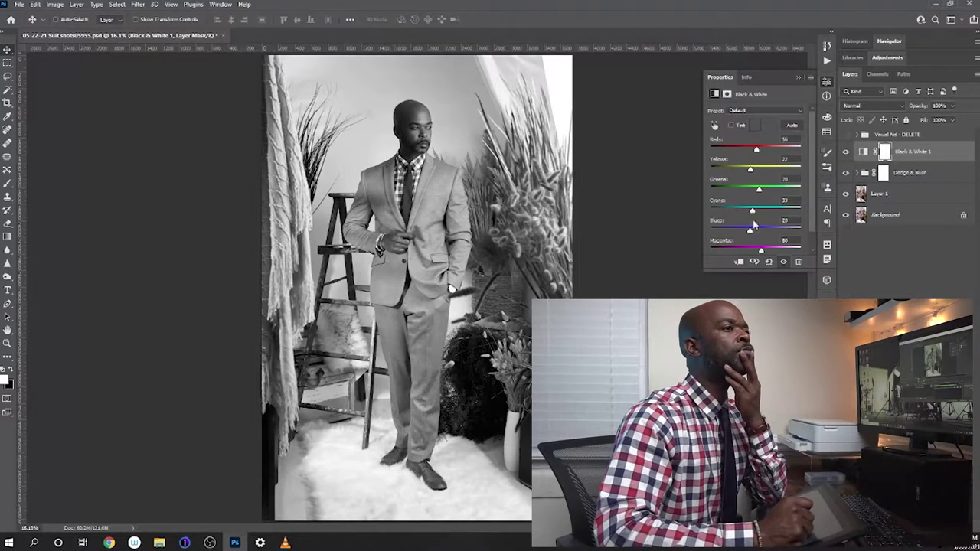
left_click_drag(755, 252, 763, 252)
left_click(872, 105)
left_click(873, 201)
left_click(846, 152)
left_click(847, 152)
left_click(847, 152)
left_click(847, 152)
Step: Add a second Black & White layer at 14% opacity and fine-tune the first layer's yellows
left_click(951, 106)
left_click_drag(911, 121, 912, 119)
left_click(911, 173)
left_click_drag(754, 169, 759, 169)
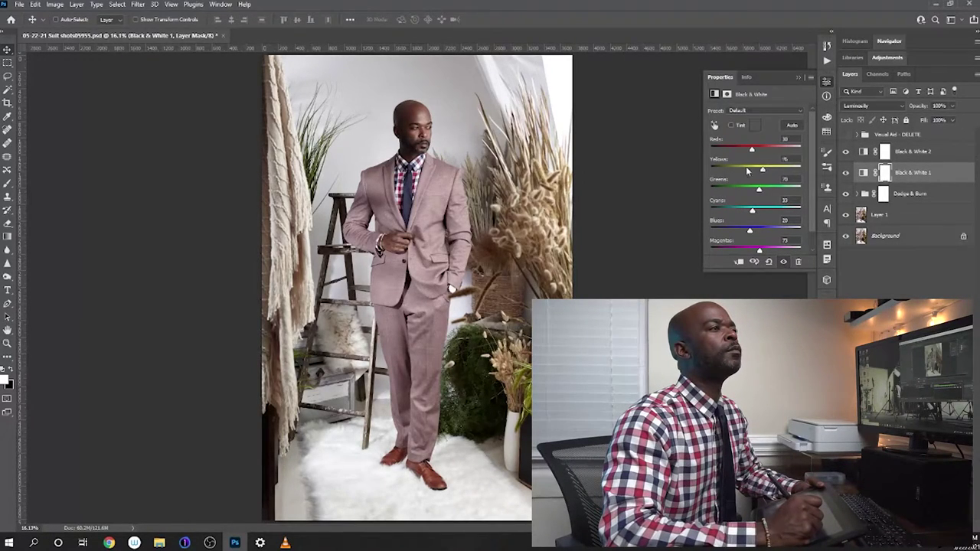
Step: Make the area around the photo black and zoom in on the man's face
right_click(196, 203)
left_click(229, 219)
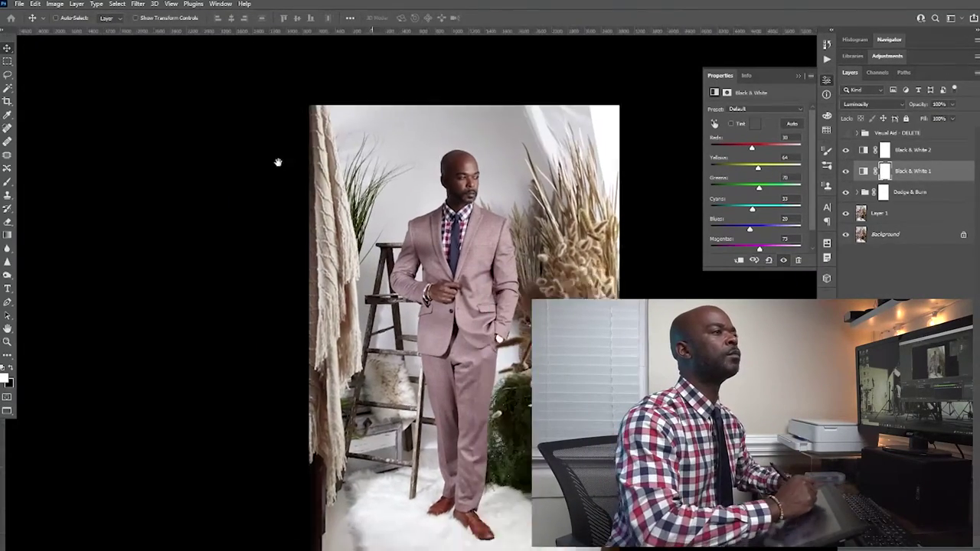
left_click_drag(304, 160, 147, 99)
left_click_drag(312, 119, 441, 141)
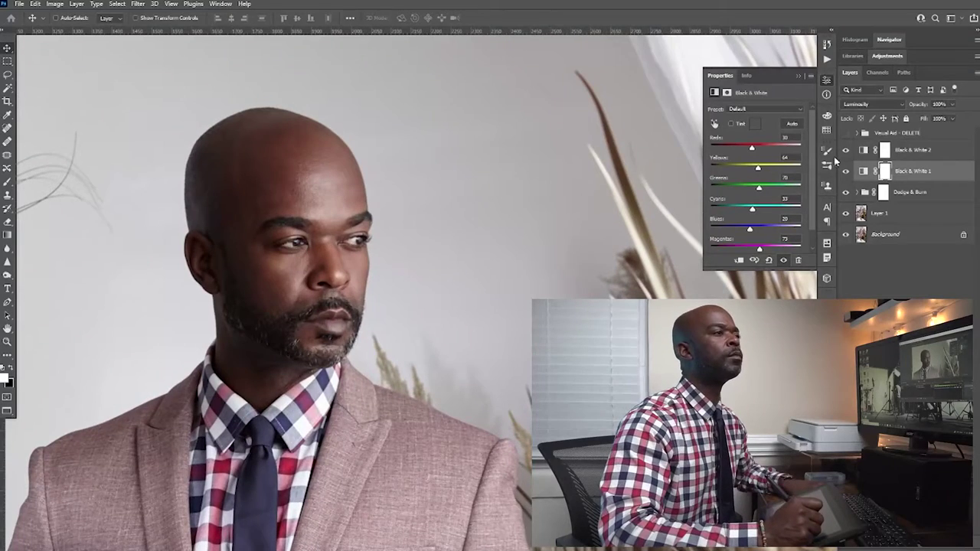
Step: Run the Luminosity Masks action with Black & White 2 selected
left_click(911, 150)
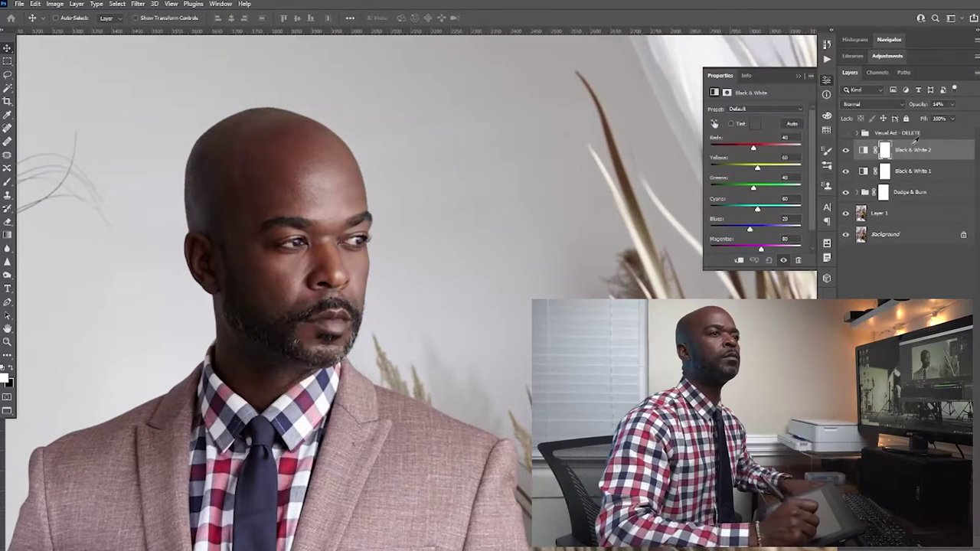
left_click(828, 60)
left_click(753, 210)
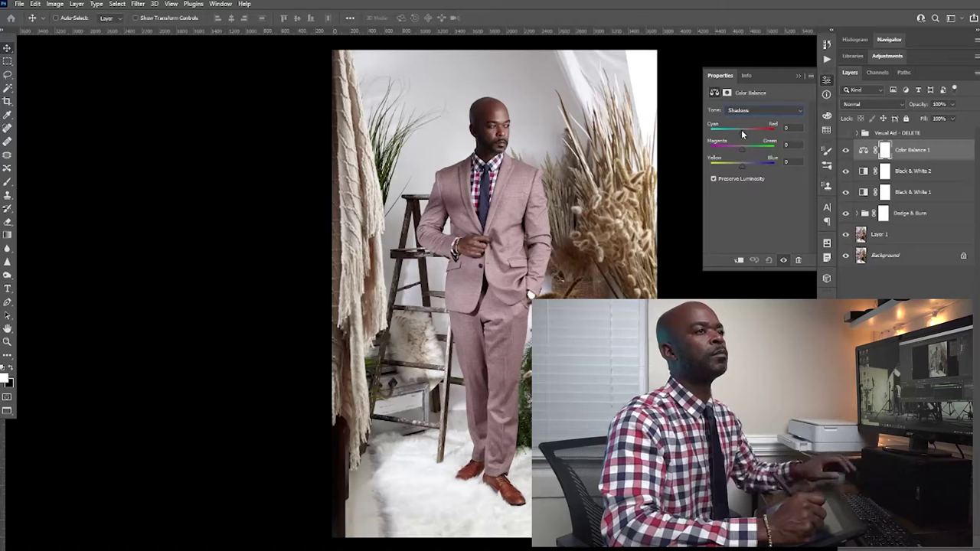
Step: Shift the Color Balance shadows toward cyan and yellow, masked with an alpha luminosity channel
left_click_drag(748, 130, 741, 130)
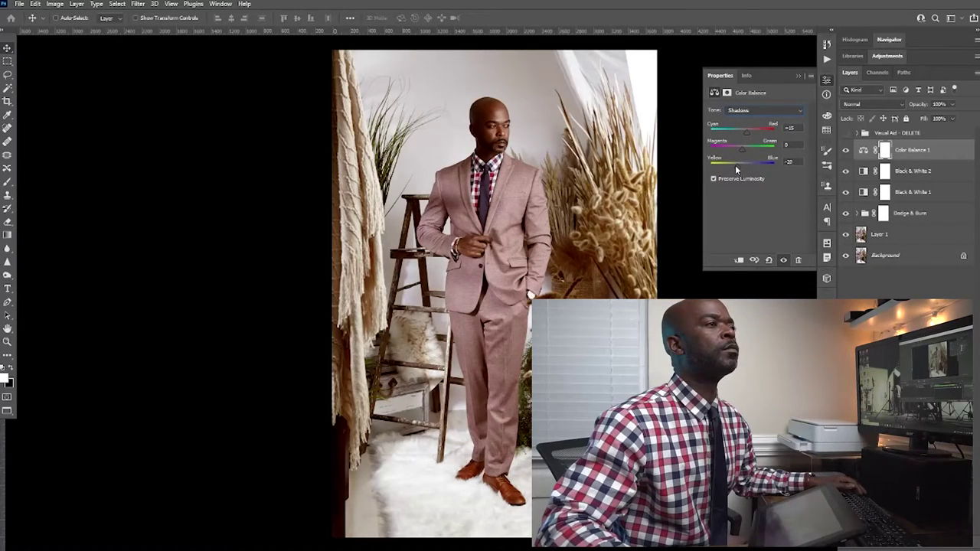
left_click_drag(739, 162, 747, 132)
left_click(877, 72)
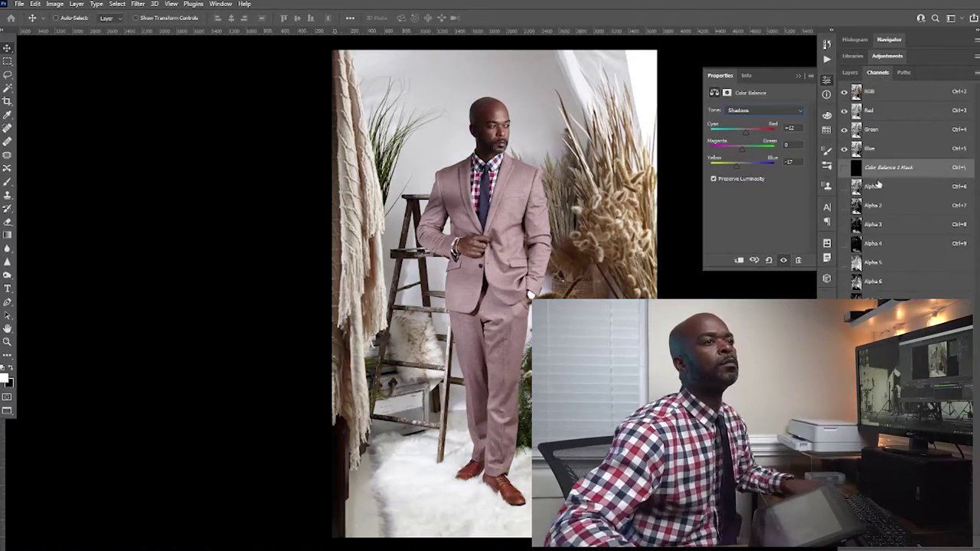
left_click(873, 281)
left_click(850, 72)
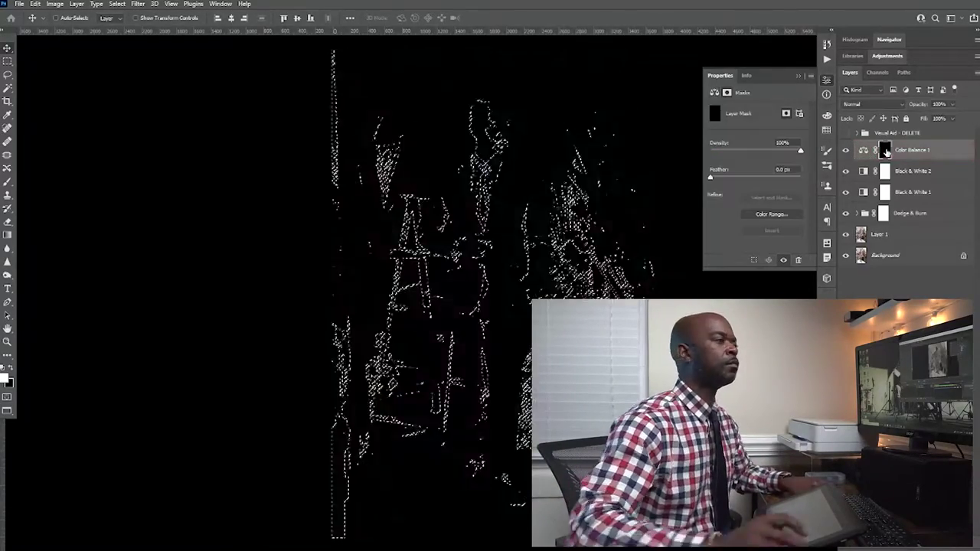
left_click(885, 150)
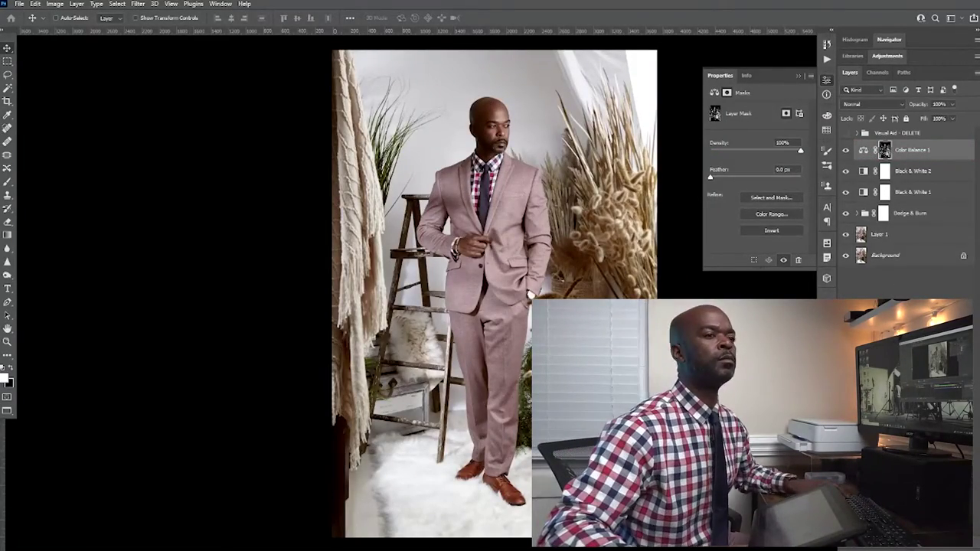
Step: Add Color Balance 2 for midtones with an inverted mask filled from Alpha 2
key("ctrl+u")
key("ctrl+z")
key("ctrl+b")
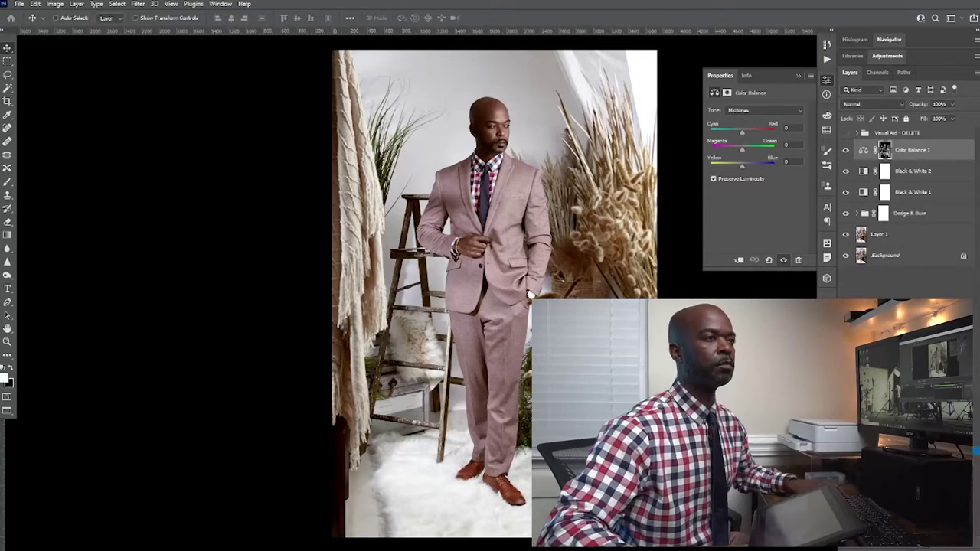
left_click_drag(743, 132, 742, 132)
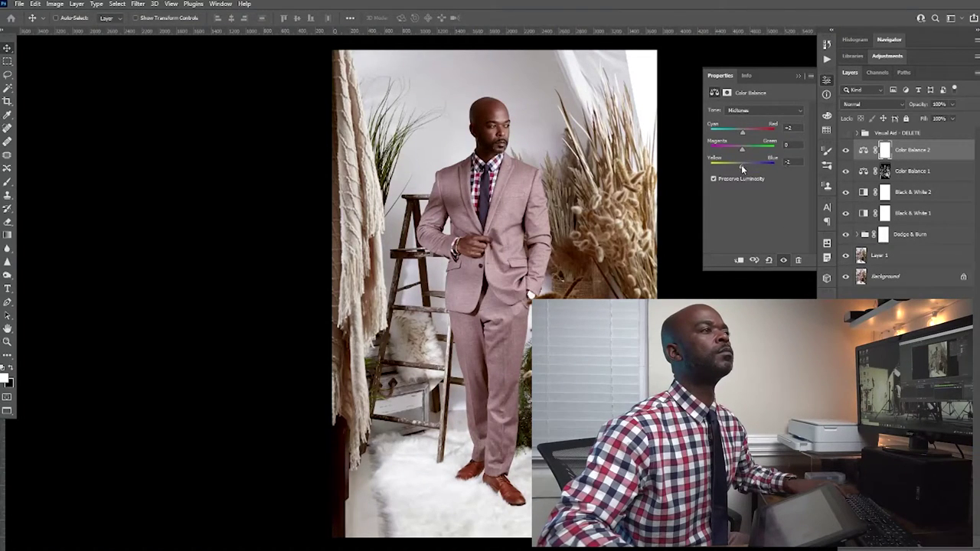
key("ctrl+i")
left_click(885, 151)
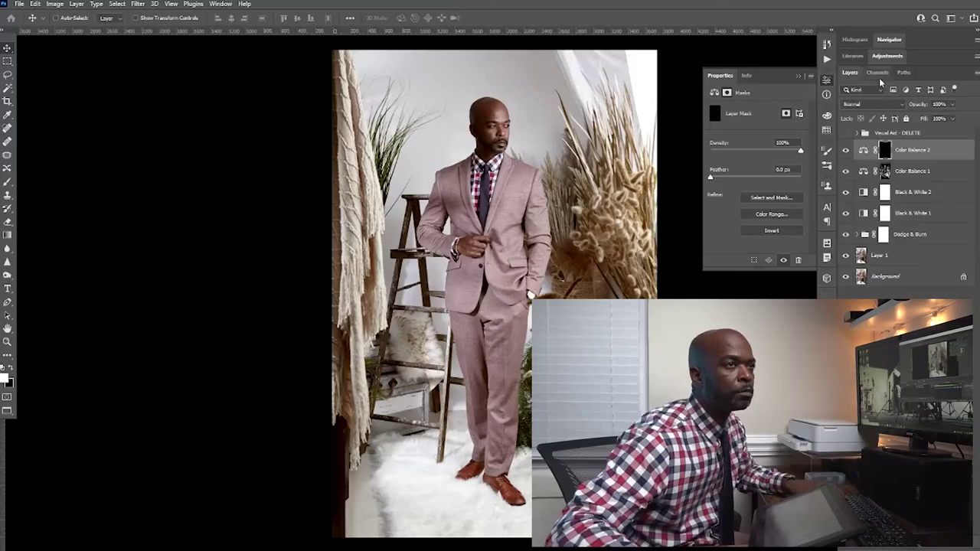
left_click(878, 72)
left_click(873, 205)
left_click(856, 206, "ctrl")
left_click(850, 71)
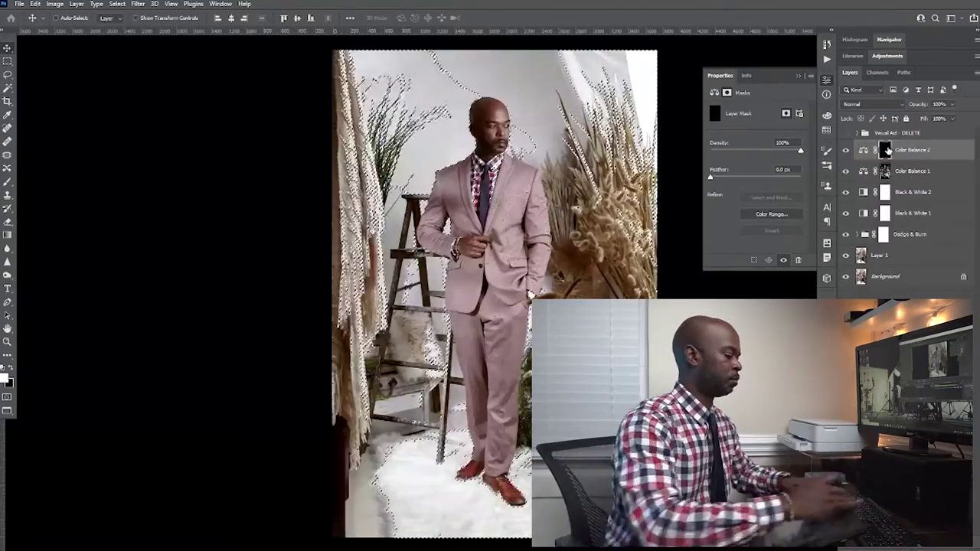
Step: Add a Levels layer with the white input lowered to 237
key("ctrl+plus")
key("ctrl+plus")
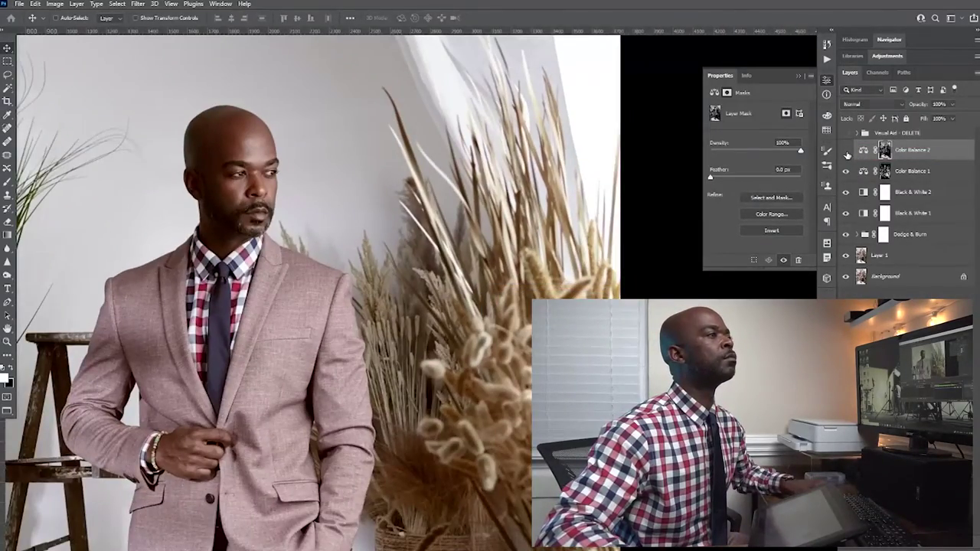
key("ctrl+minus")
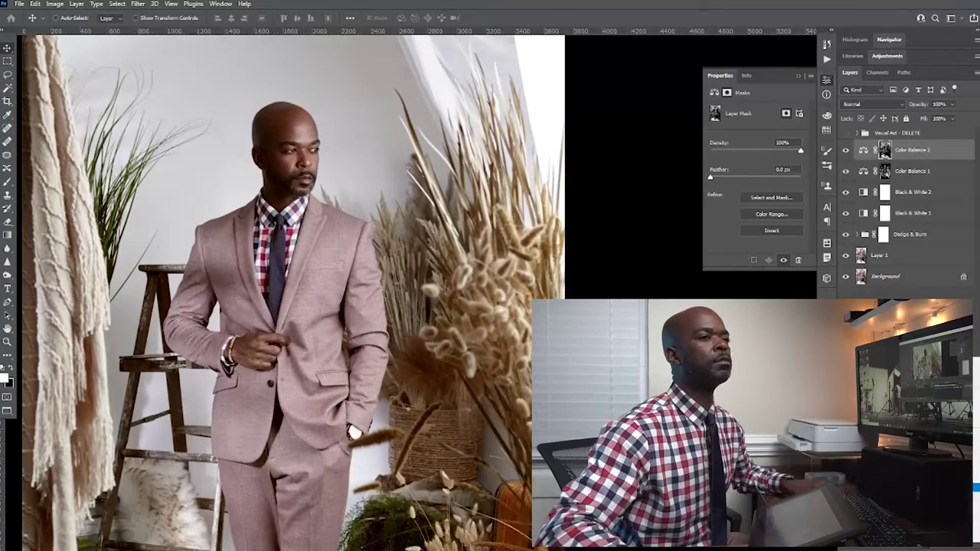
left_click_drag(802, 186, 797, 186)
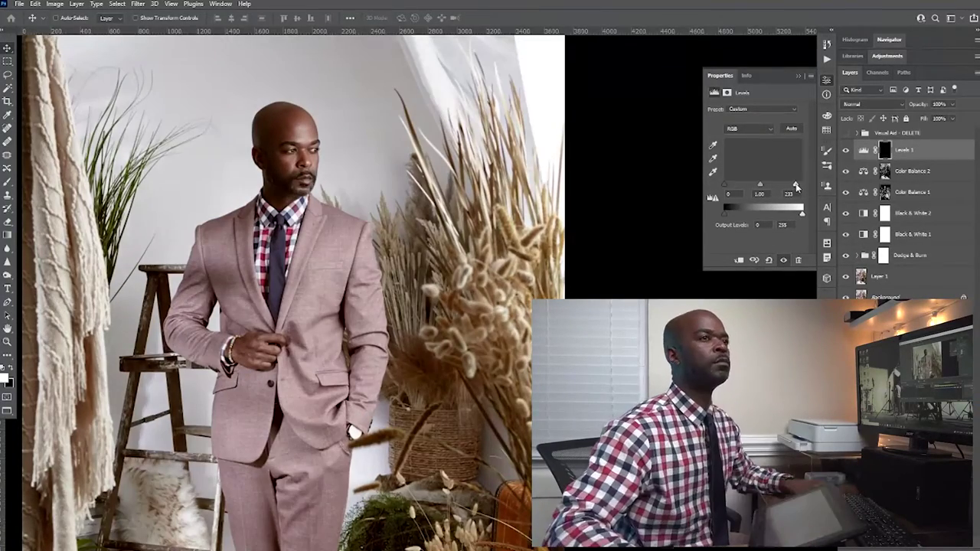
Step: Load the Alpha 2 luminosity selection into the Levels 1 mask, then deselect
left_click(877, 72)
left_click(872, 224)
left_click(873, 205)
left_click(856, 205, "ctrl")
left_click(849, 72)
left_click(885, 150)
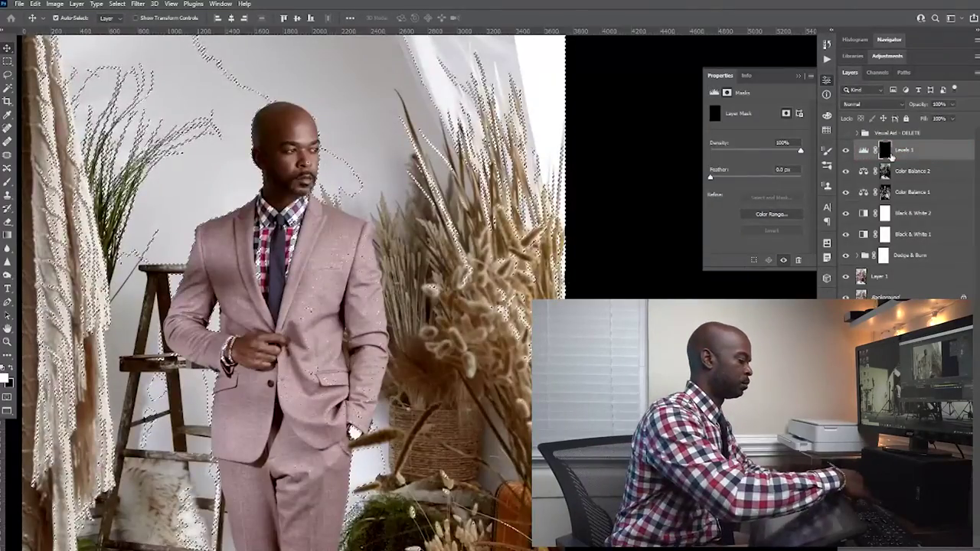
key("ctrl+d")
Step: Pick the brush, check its size and hardness, and fit the whole photo on screen
key("b")
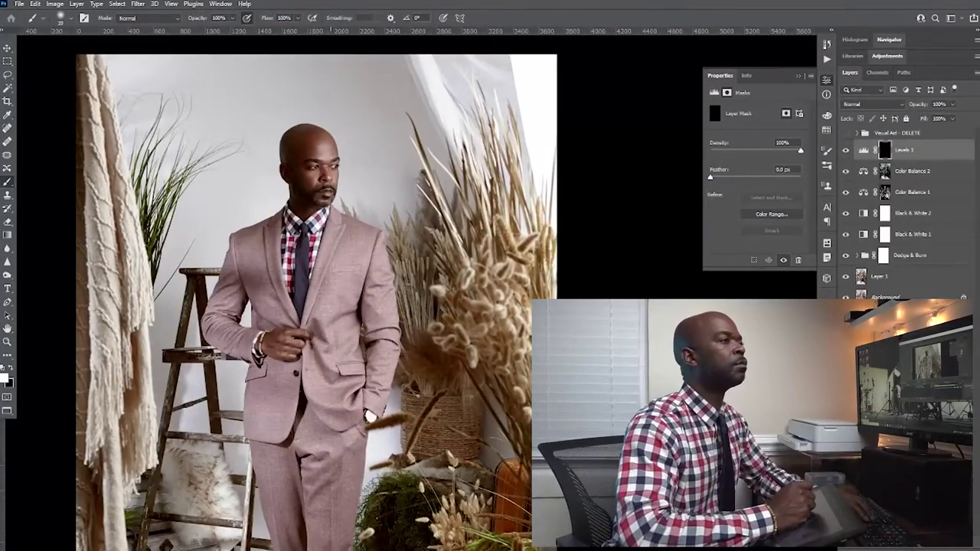
right_click(333, 169)
key("Return")
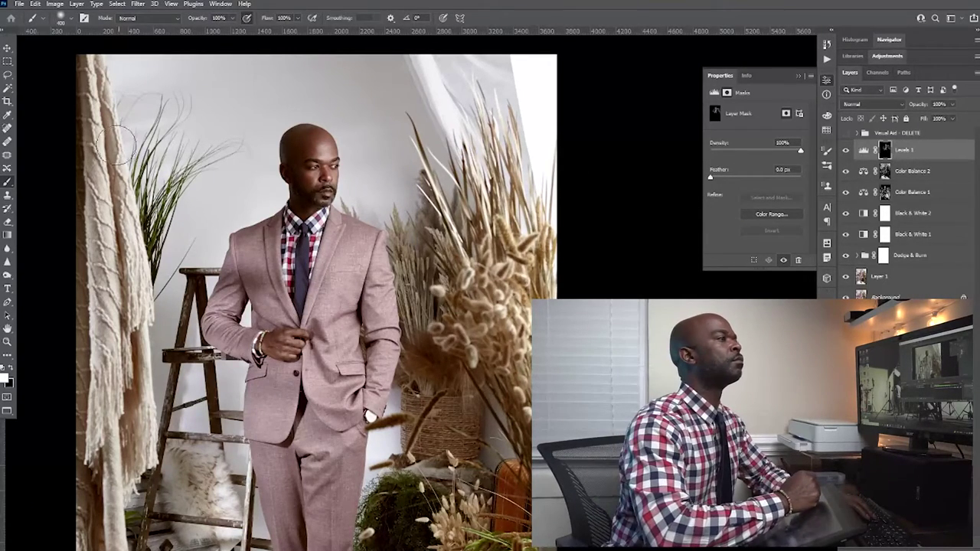
right_click(315, 135)
key("Return")
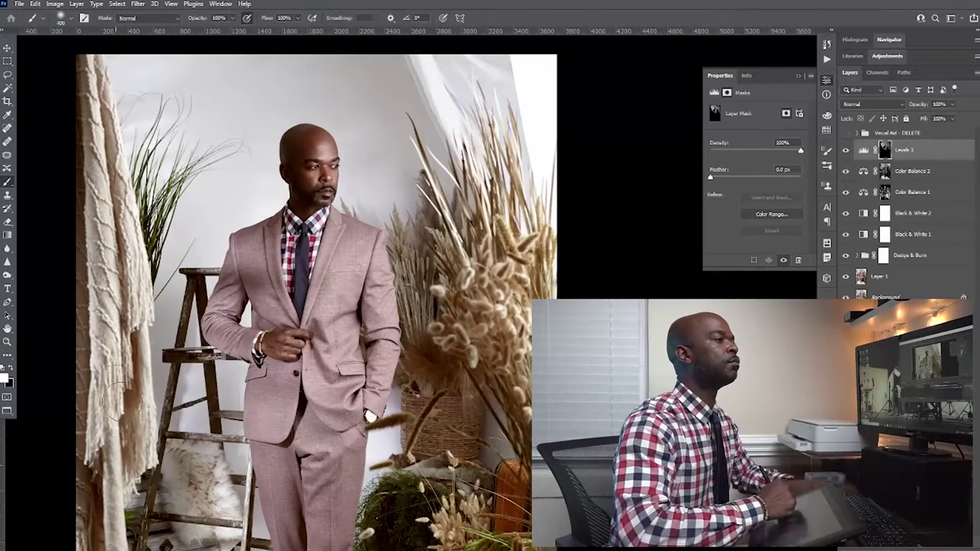
left_click_drag(212, 491, 283, 254)
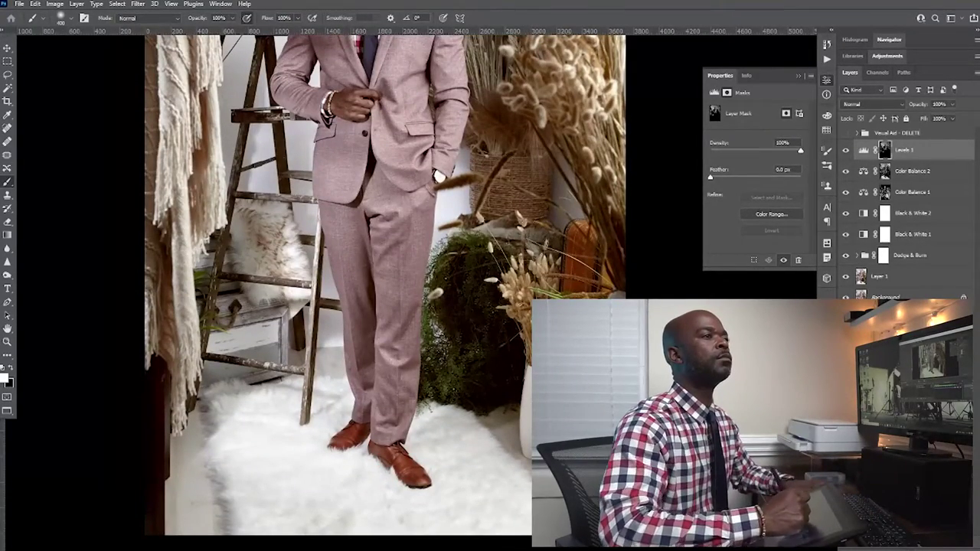
key("ctrl+minus")
key("ctrl+0")
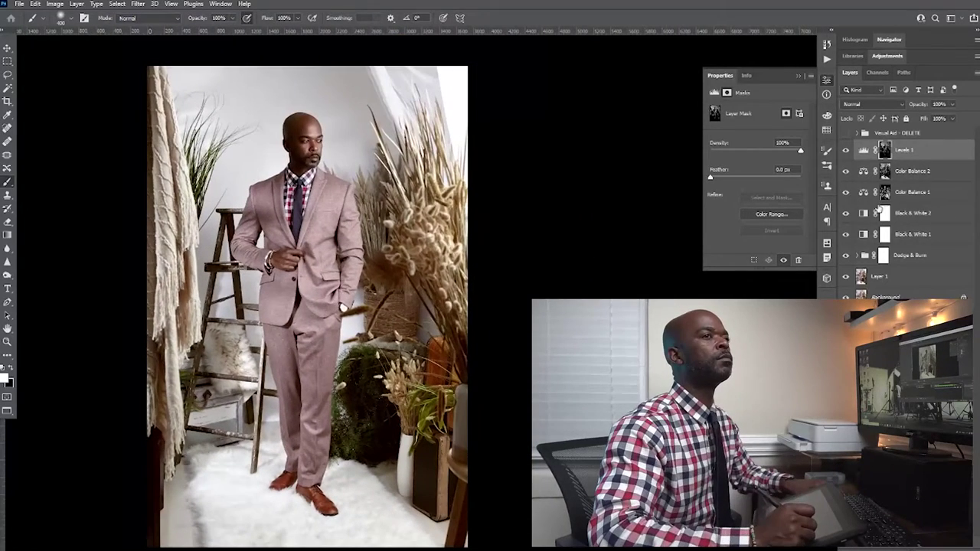
Step: Compare Levels 1 on and off, then drag it below Color Balance 1
left_click(846, 150)
left_click(845, 150)
left_click(845, 150)
left_click(864, 150)
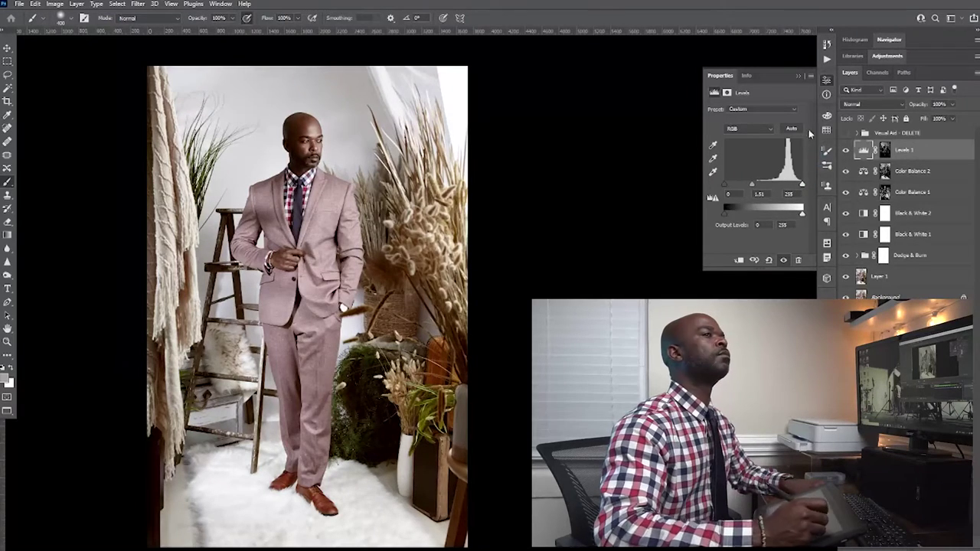
left_click_drag(864, 150, 864, 185)
key("v")
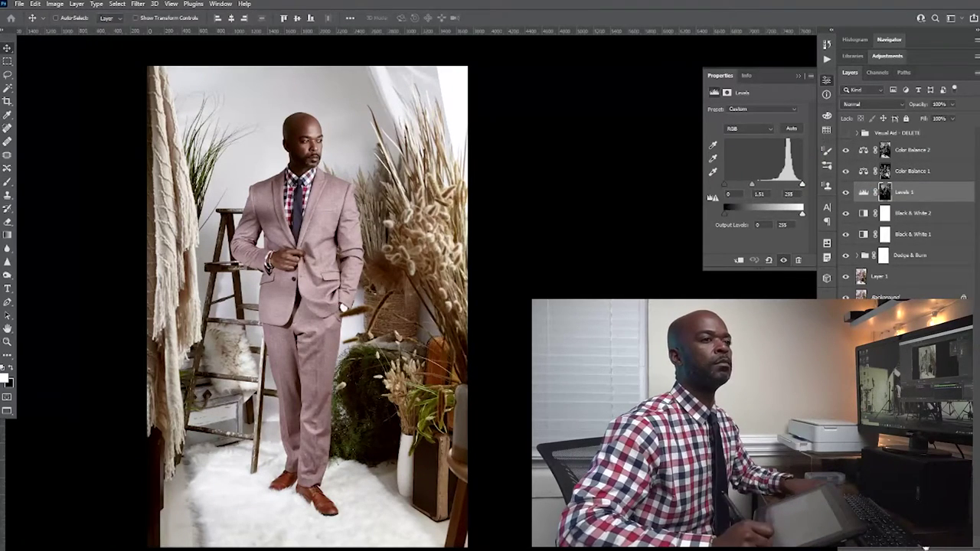
left_click(887, 56)
Step: Adjust the Selective Color Reds' cyan and yellow, then lower the Neutrals' black to 0
left_click(761, 121)
left_click(761, 121)
left_click(761, 121)
left_click(761, 121)
left_click_drag(755, 143, 753, 142)
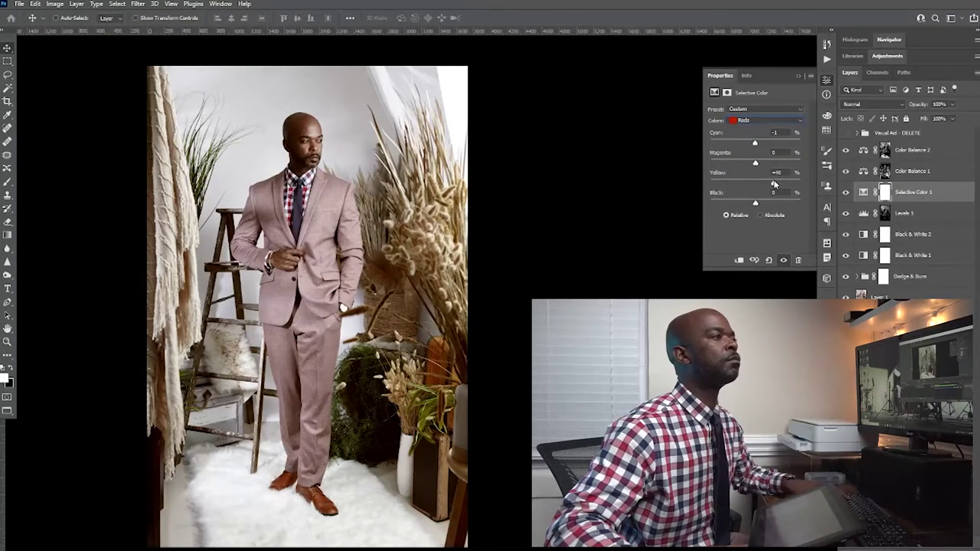
mouse_move(775, 178)
left_mouse_down()
mouse_move(738, 201)
mouse_move(770, 192)
left_mouse_up()
left_click(766, 120)
left_click(766, 130)
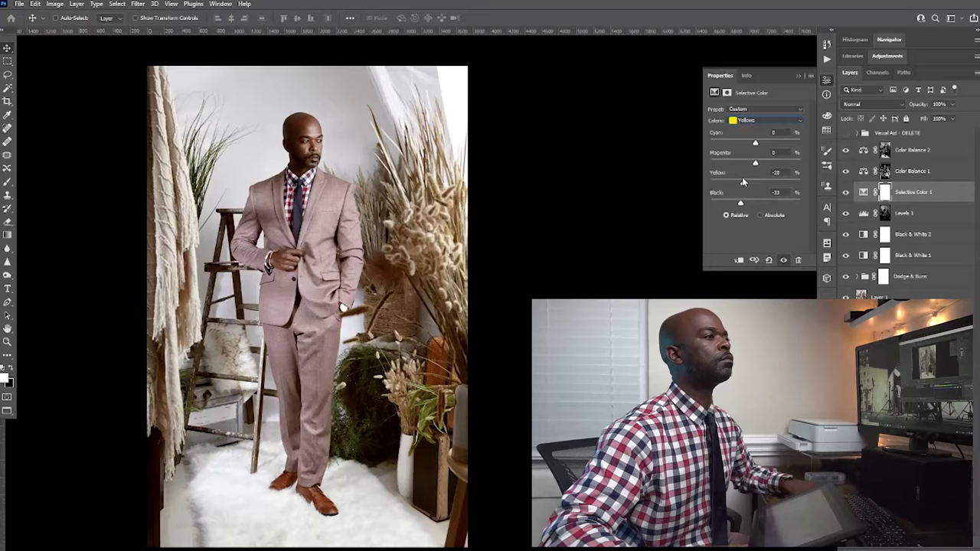
left_click(766, 121)
left_click(758, 184)
left_click_drag(755, 203, 748, 203)
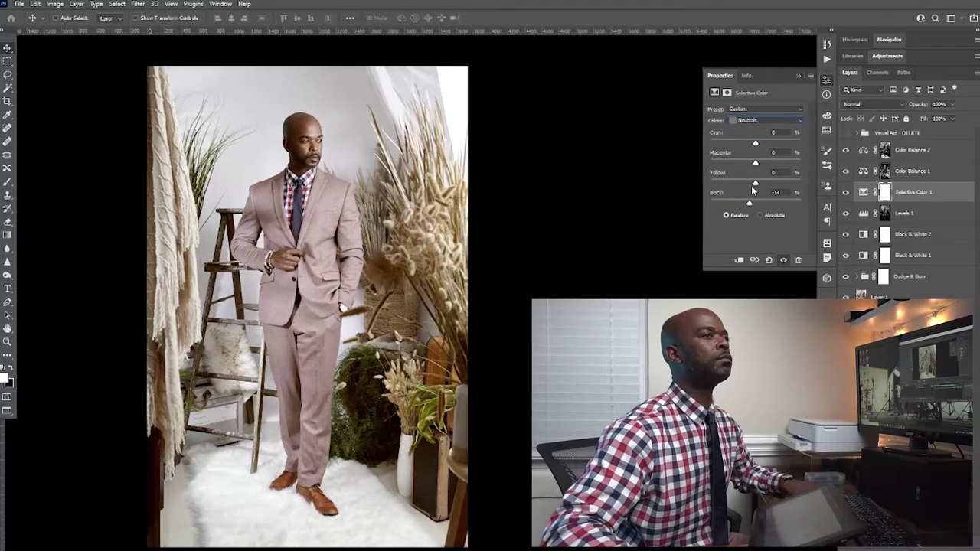
type("0")
Step: Mask the Selective Color layer with the saved Alpha 6 channel selection
left_click(878, 72)
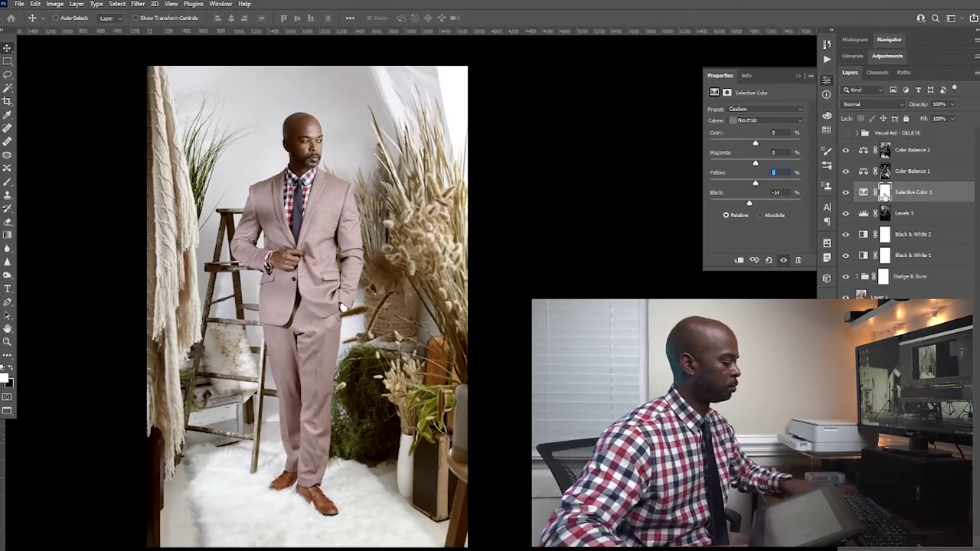
left_click(873, 282)
left_click(849, 71)
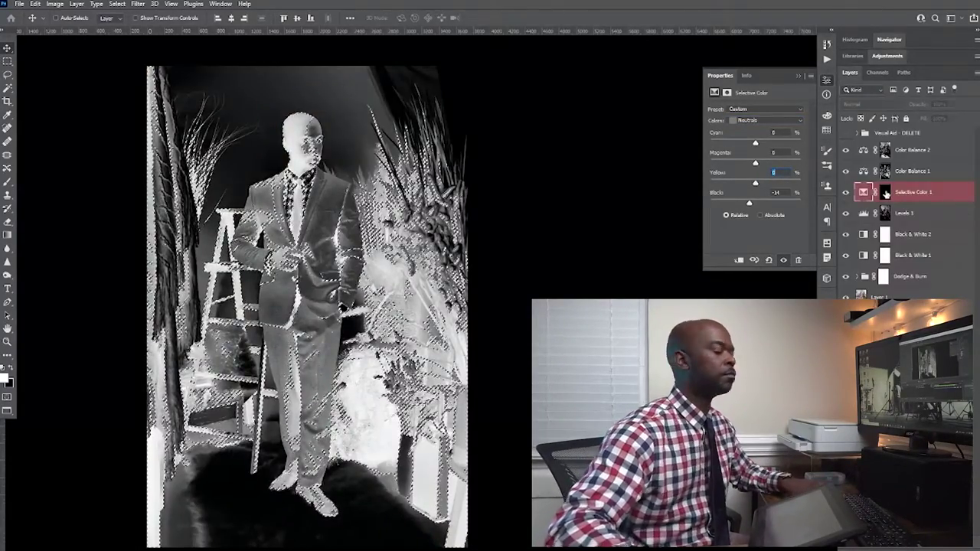
left_click(885, 191)
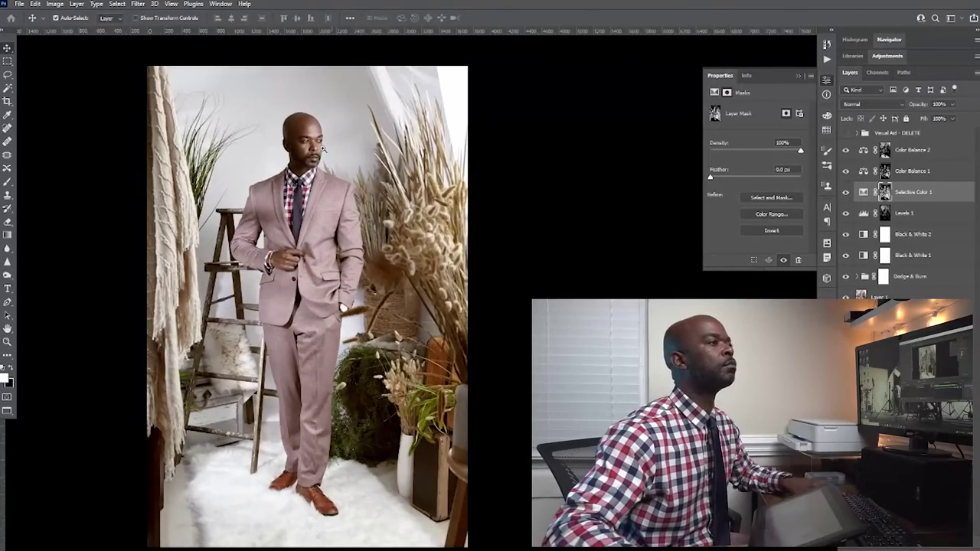
scroll(287, 111, "up", 3)
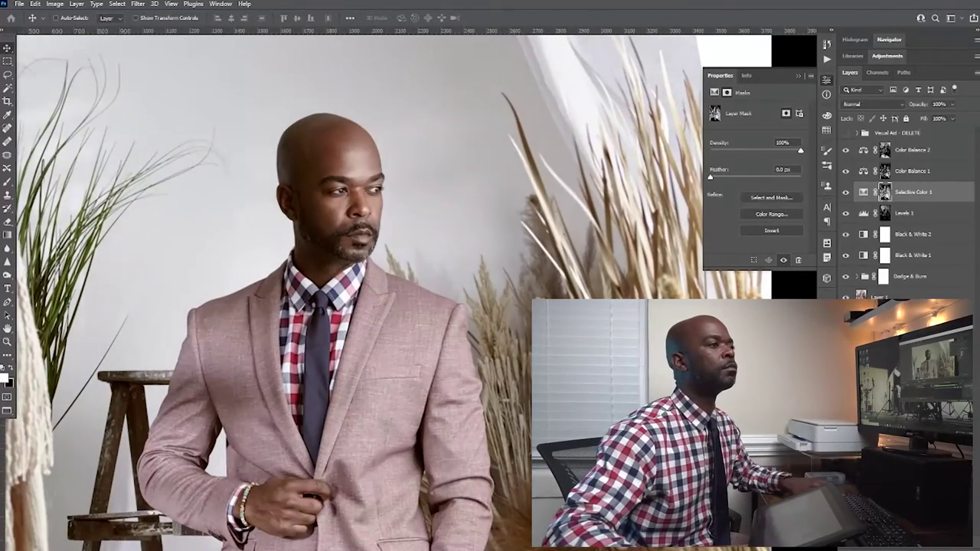
scroll(423, 337, "down", 5)
scroll(551, 459, "up", 3)
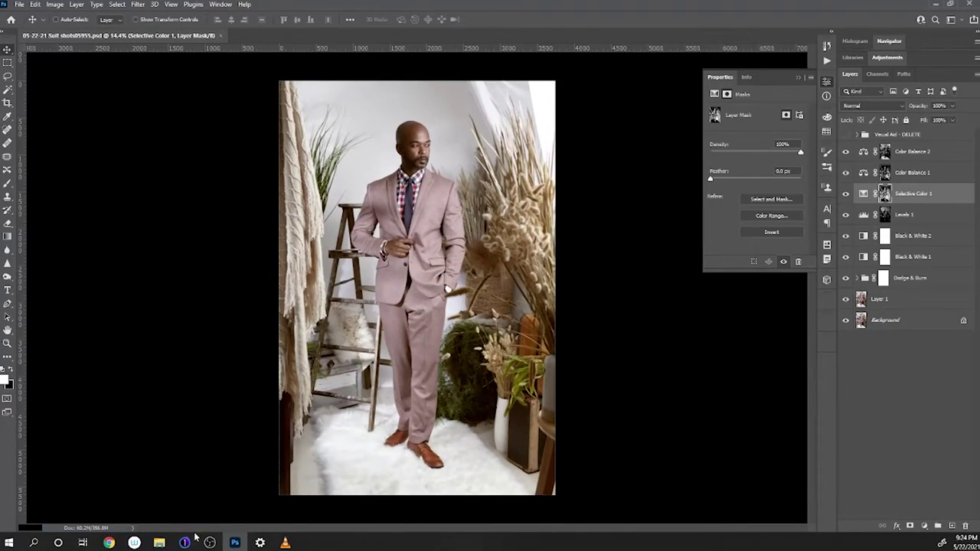
mouse_move(184, 543)
left_click(230, 497)
Step: Delete the blank black frame from the Capture One session
scroll(794, 400, "down", 1)
right_click(800, 387)
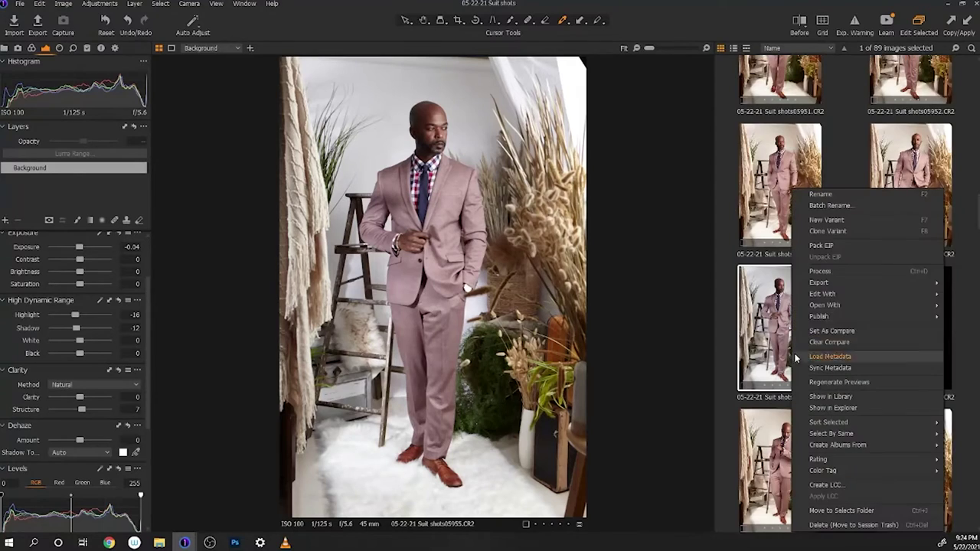
left_click(849, 375)
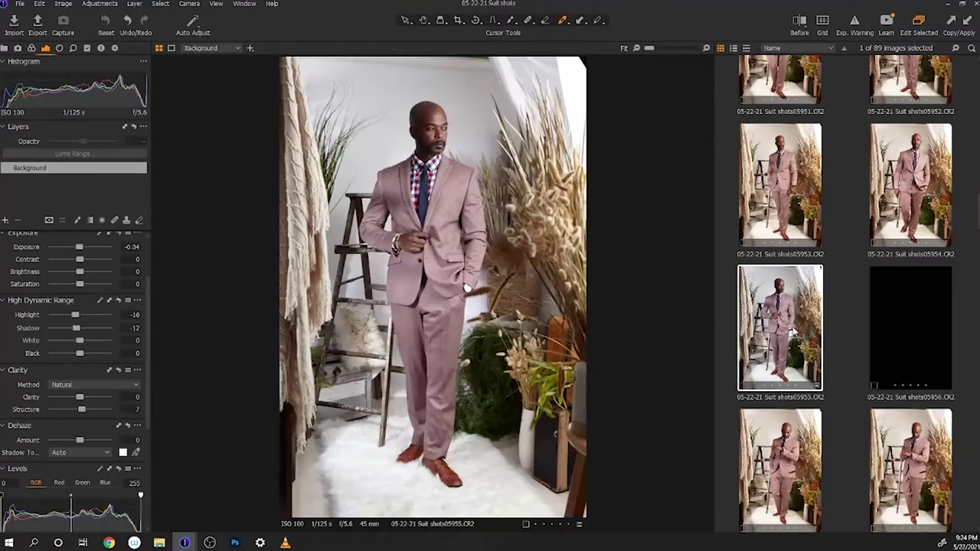
right_click(888, 328)
left_click(892, 524)
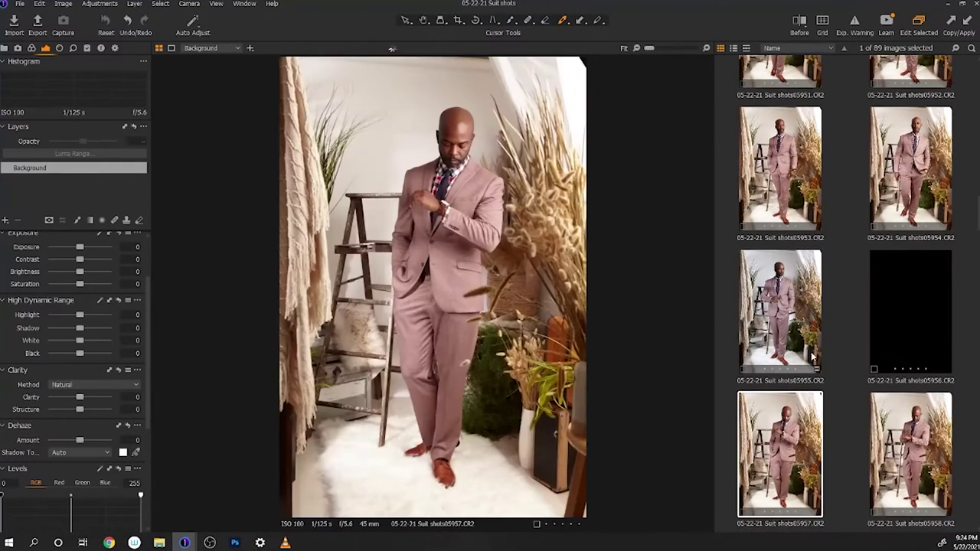
Step: Show the psd's Sharpening and Noise Reduction settings and compare it beside the original CR2
scroll(438, 134, "up", 2)
scroll(439, 134, "up", 1)
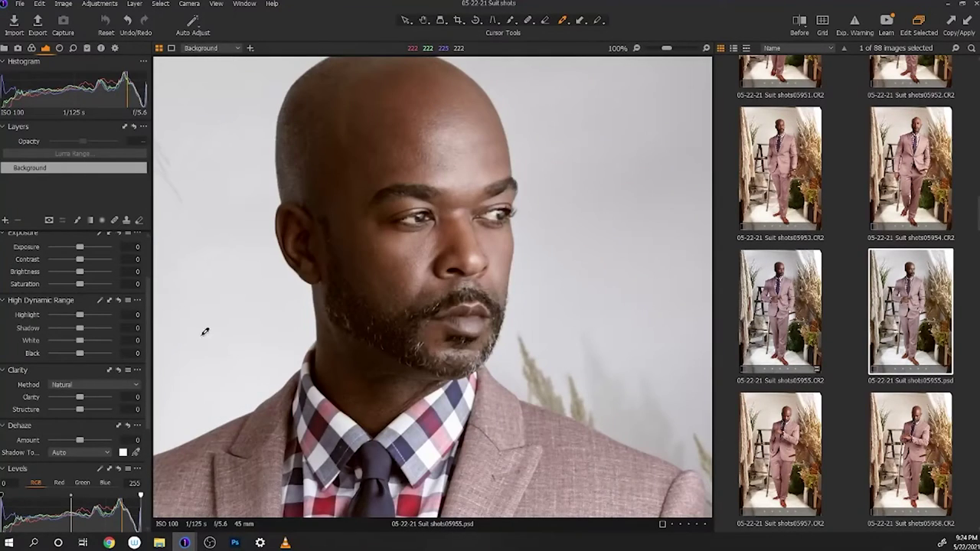
scroll(74, 469, "down", 3)
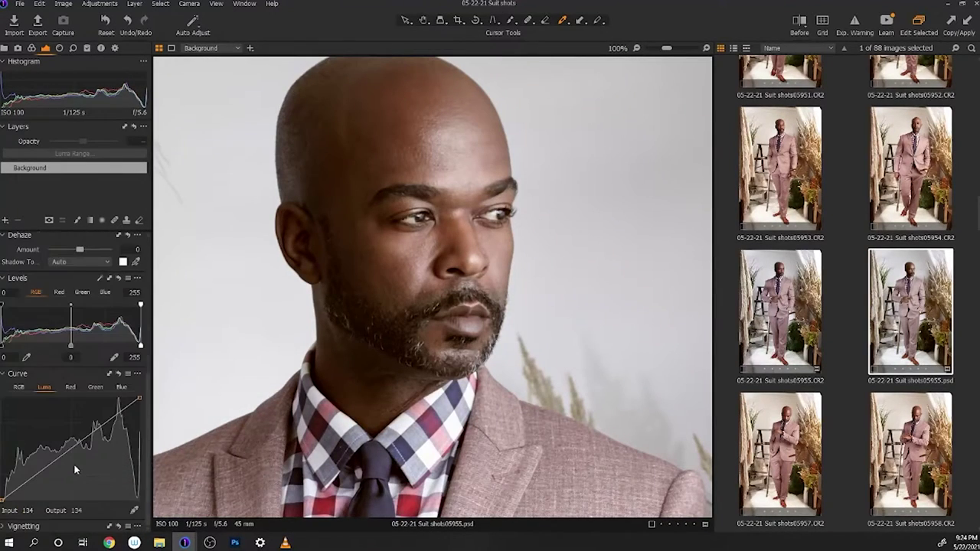
left_click(58, 47)
left_click(87, 48)
left_click(73, 48)
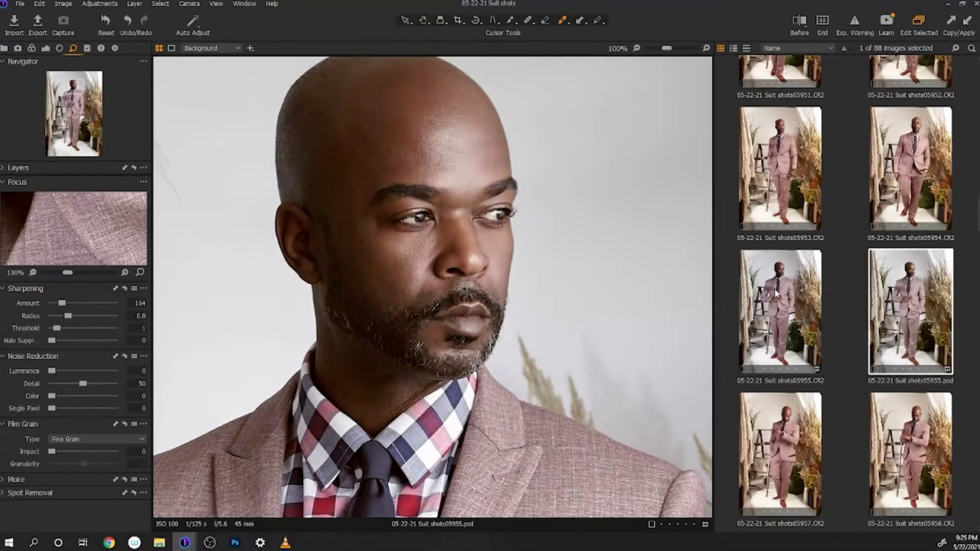
key("shift+Left")
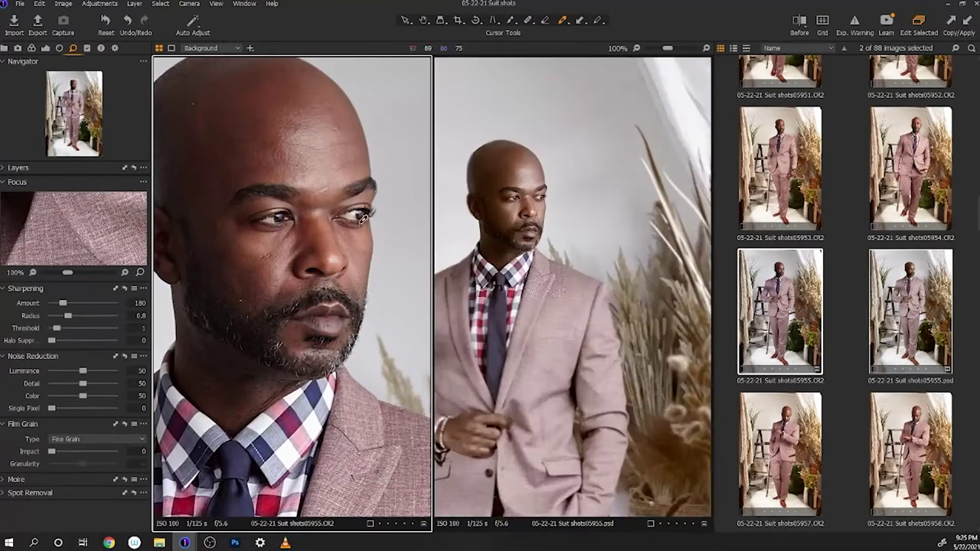
Step: Warm the psd's shadows toward orange in Color Balance and brighten them slightly
left_click(855, 322)
key("ctrl+4")
scroll(74, 341, "down", 3)
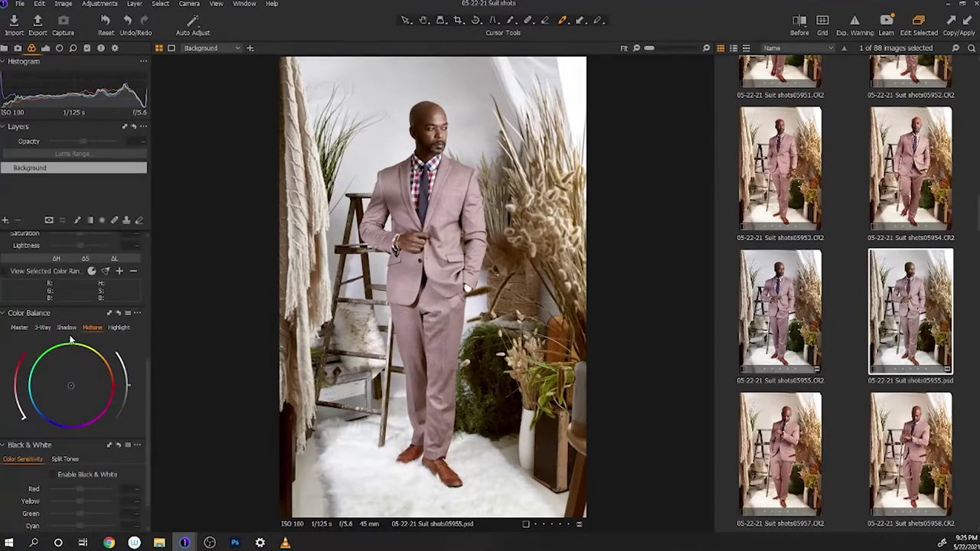
left_click_drag(71, 386, 77, 383)
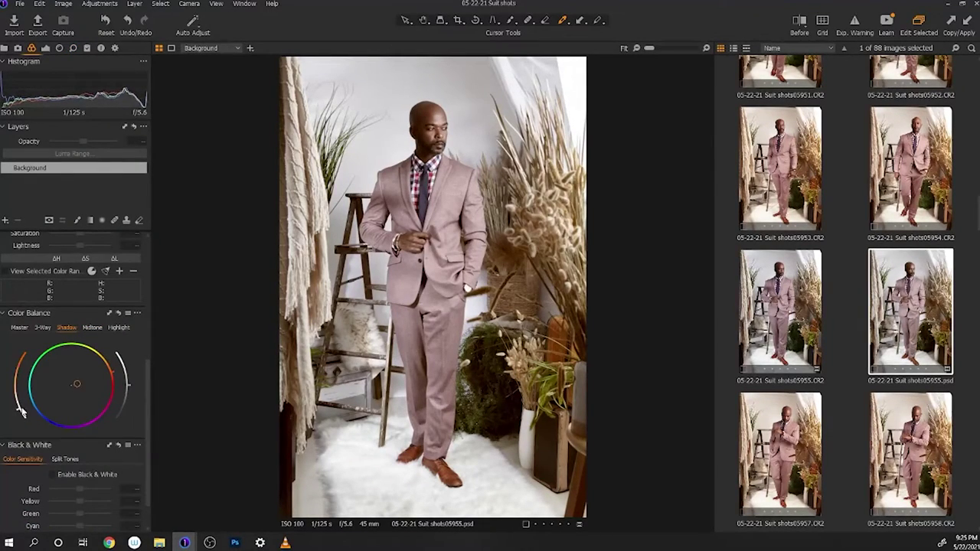
left_click_drag(130, 391, 122, 379)
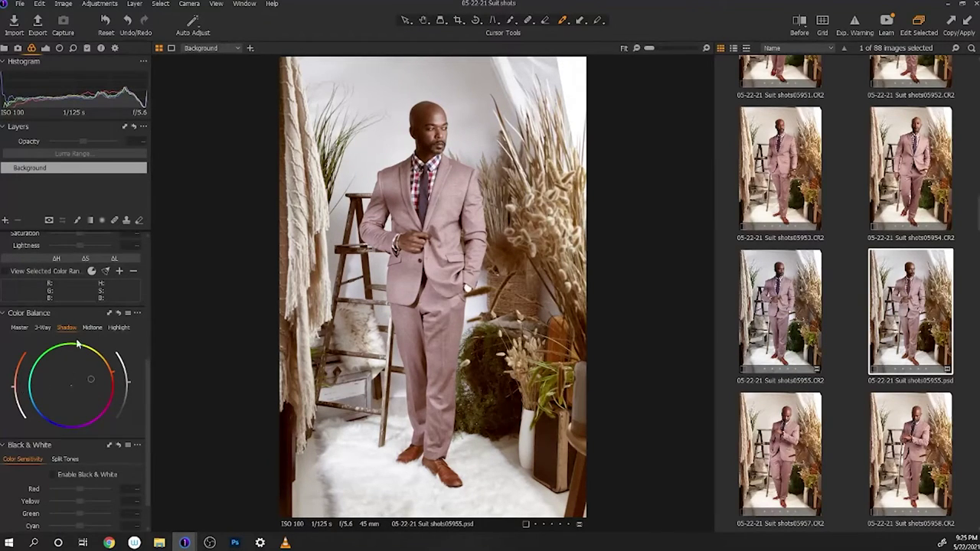
scroll(77, 345, "up", 5)
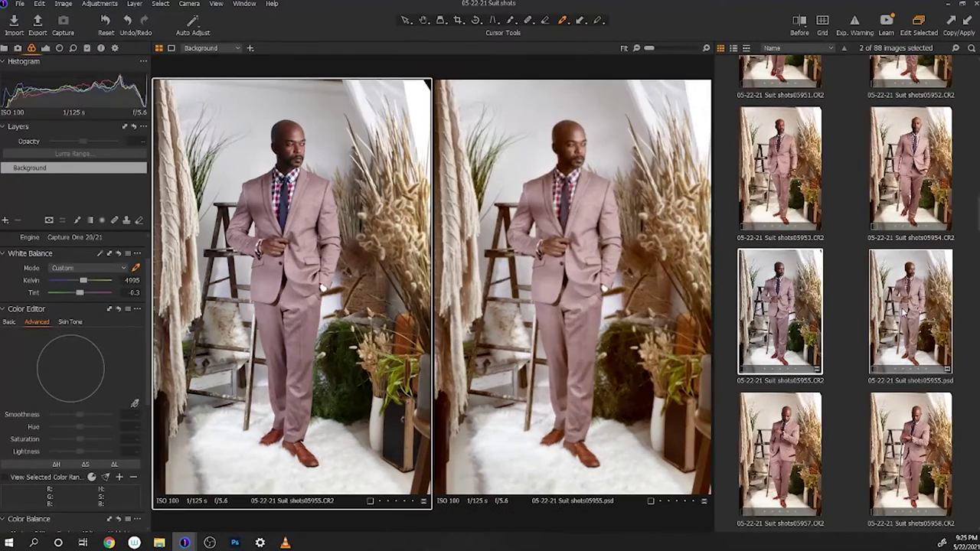
left_click(781, 310, "ctrl")
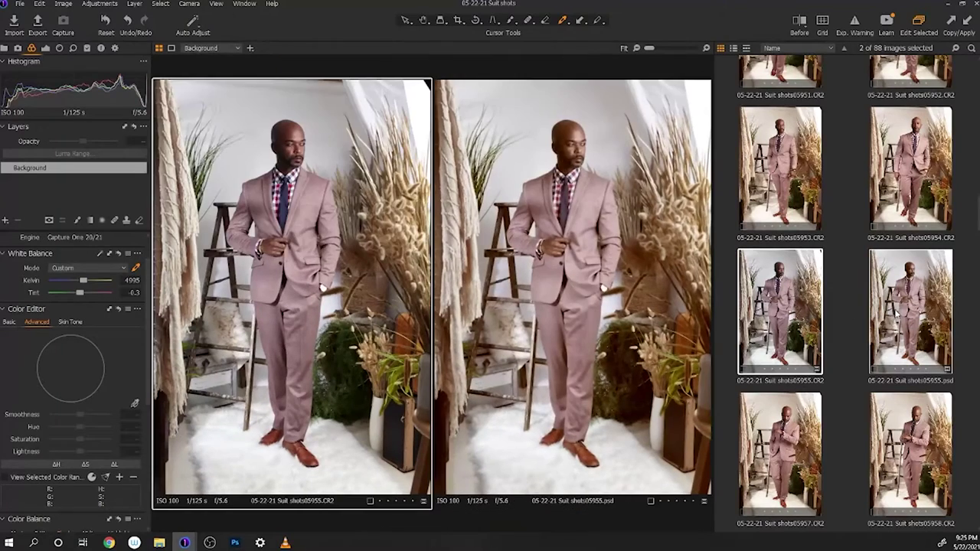
left_click(897, 314)
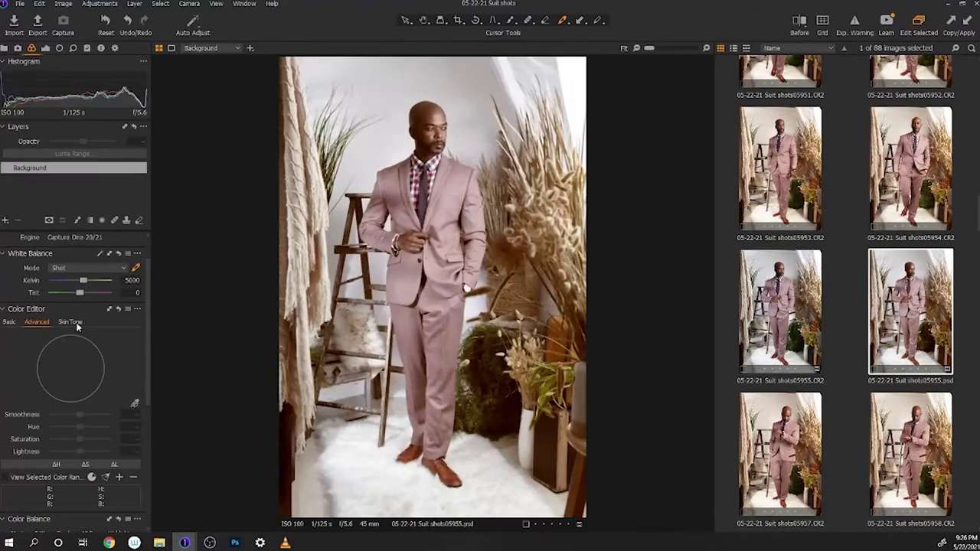
scroll(92, 355, "down", 3)
left_click_drag(128, 463, 127, 457)
Step: Export the finished 05955.psd portrait from its thumbnail menu
right_click(912, 314)
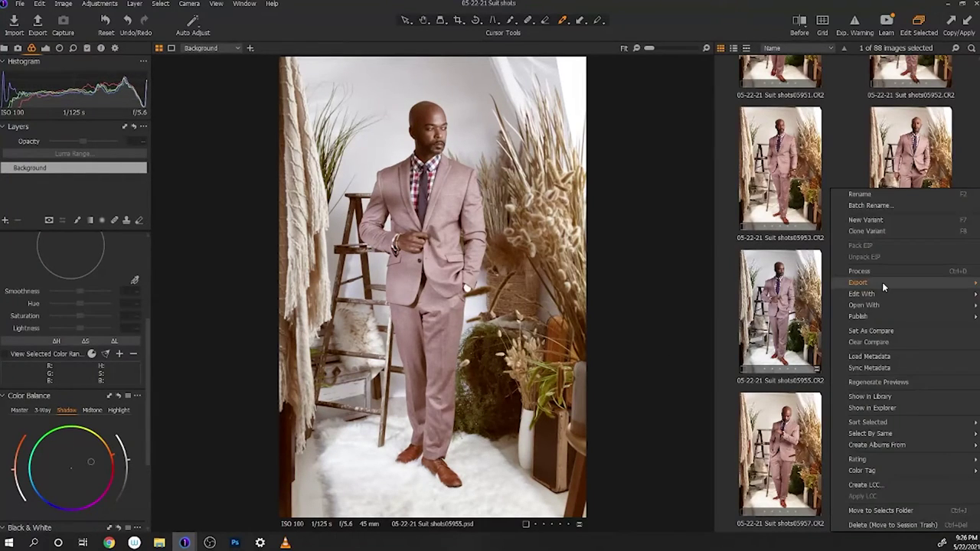
left_click(937, 283)
left_click(530, 429)
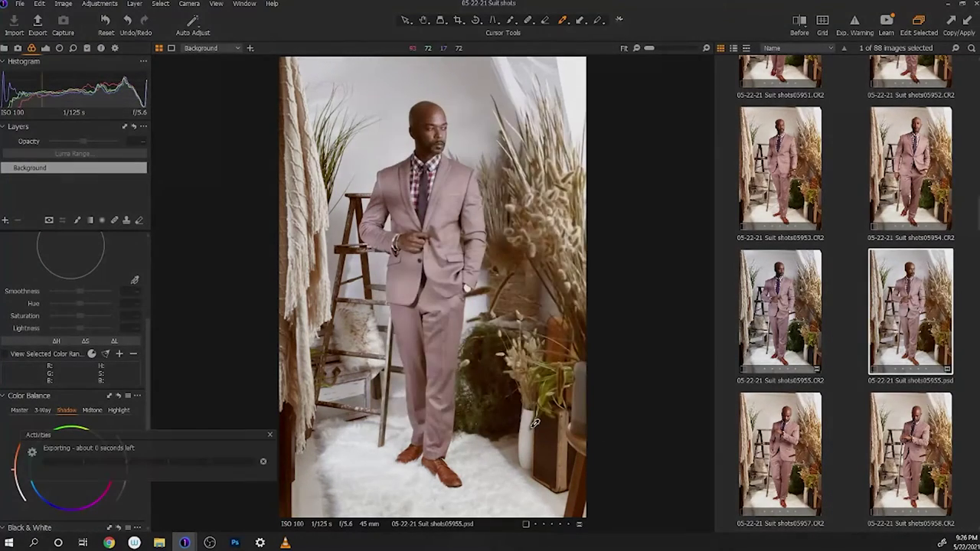
double_click(458, 159)
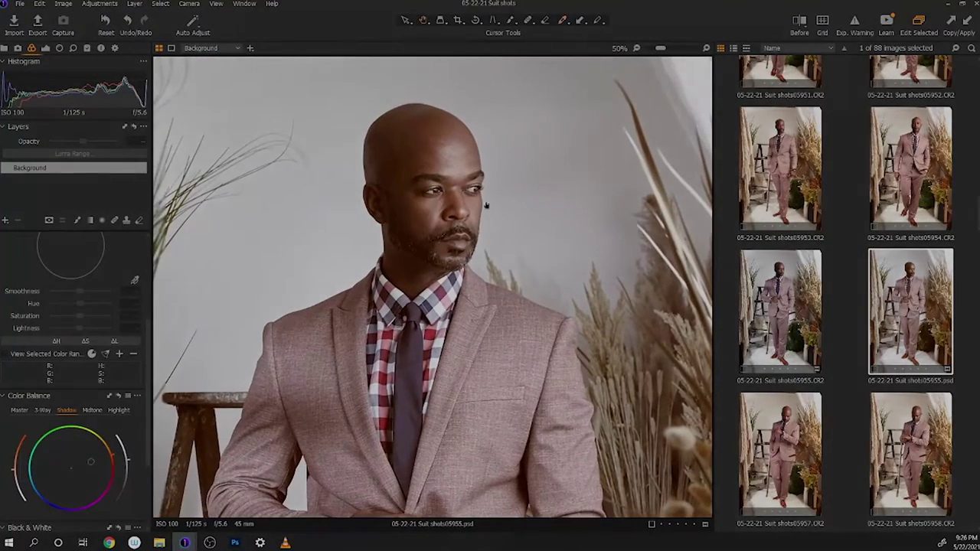